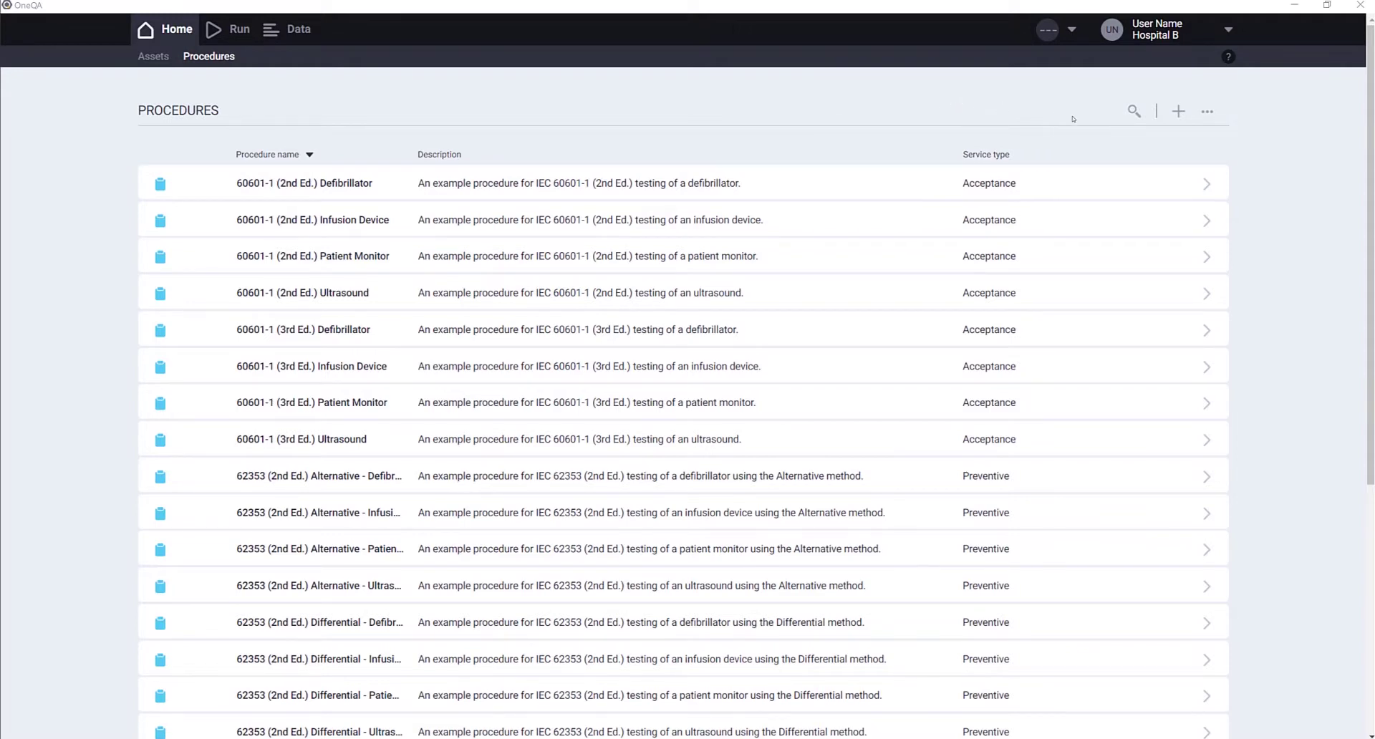
Create a new procedure named 'Test Procedure 1' with medical device category Infusion Device.
click(1178, 113)
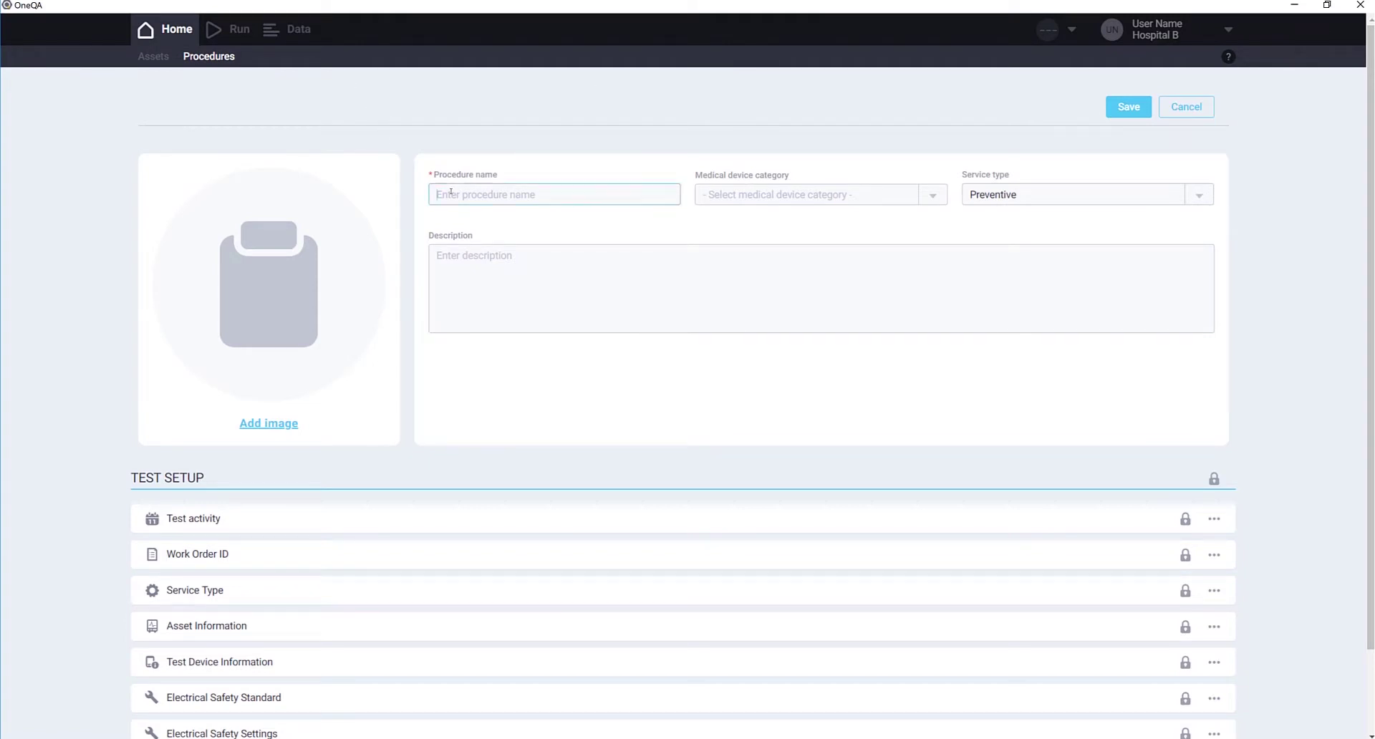
text(Test Procedure 1)
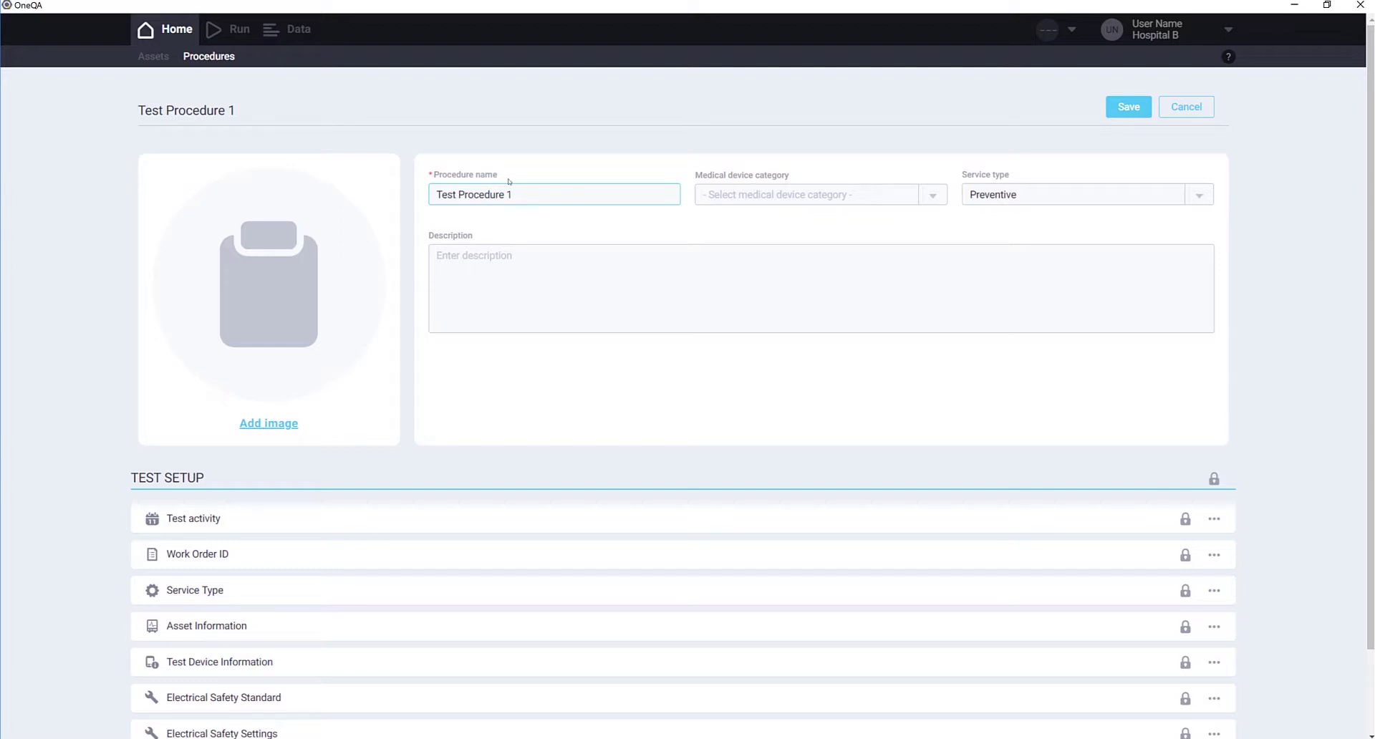
click(811, 201)
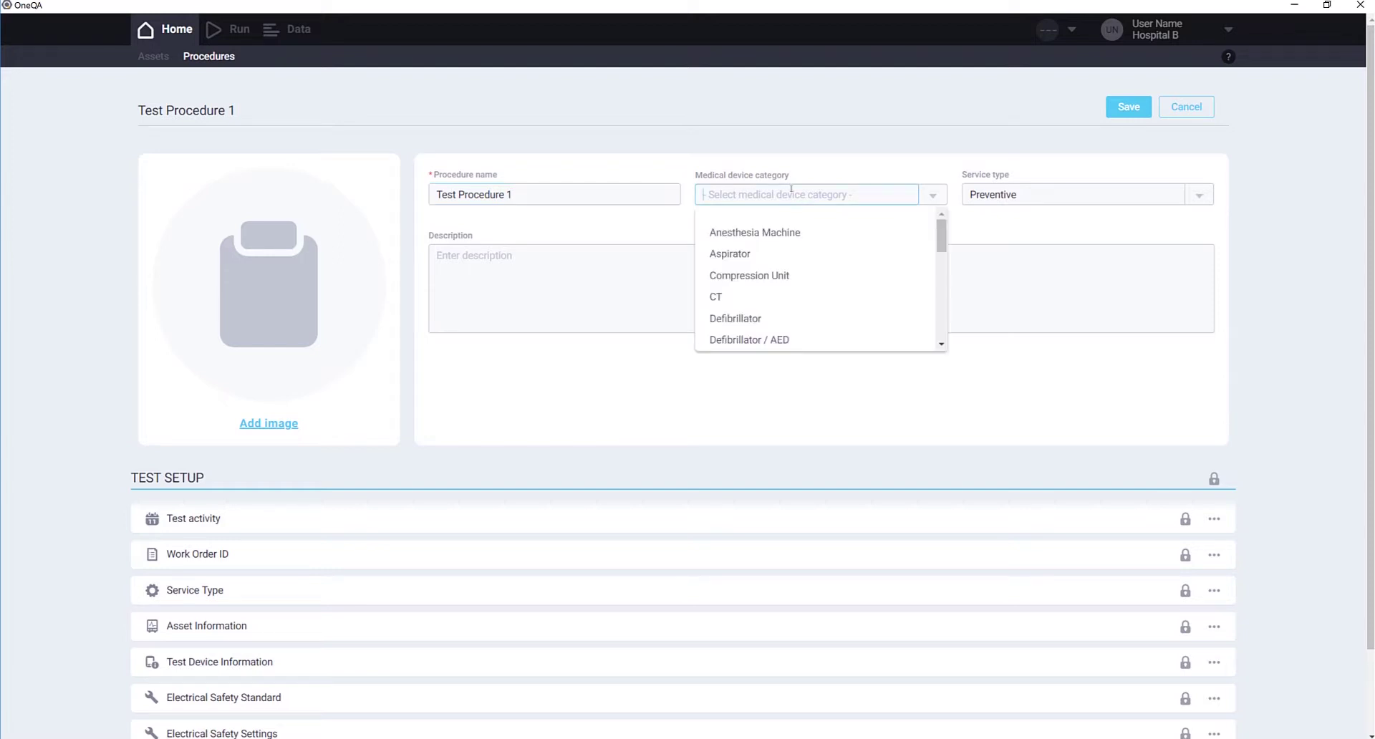
scroll(802, 276, down, 2)
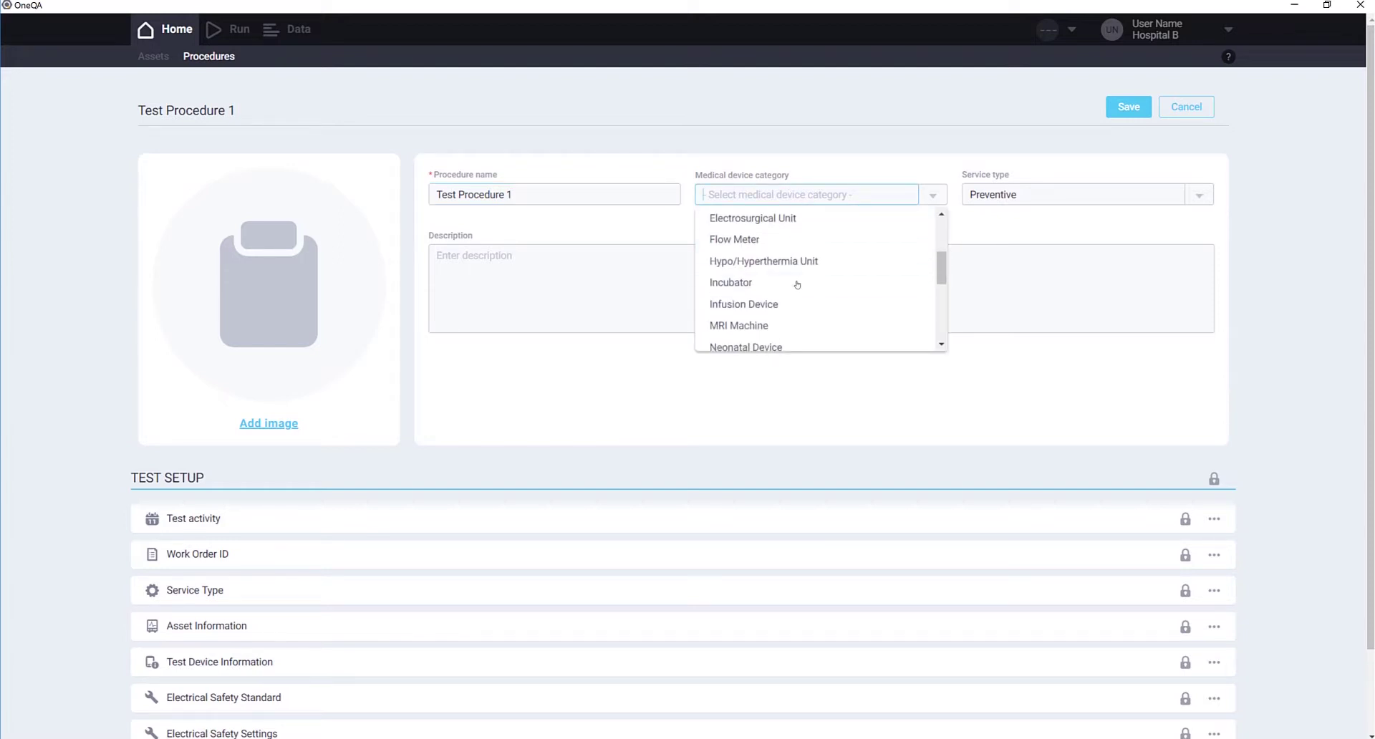
click(793, 304)
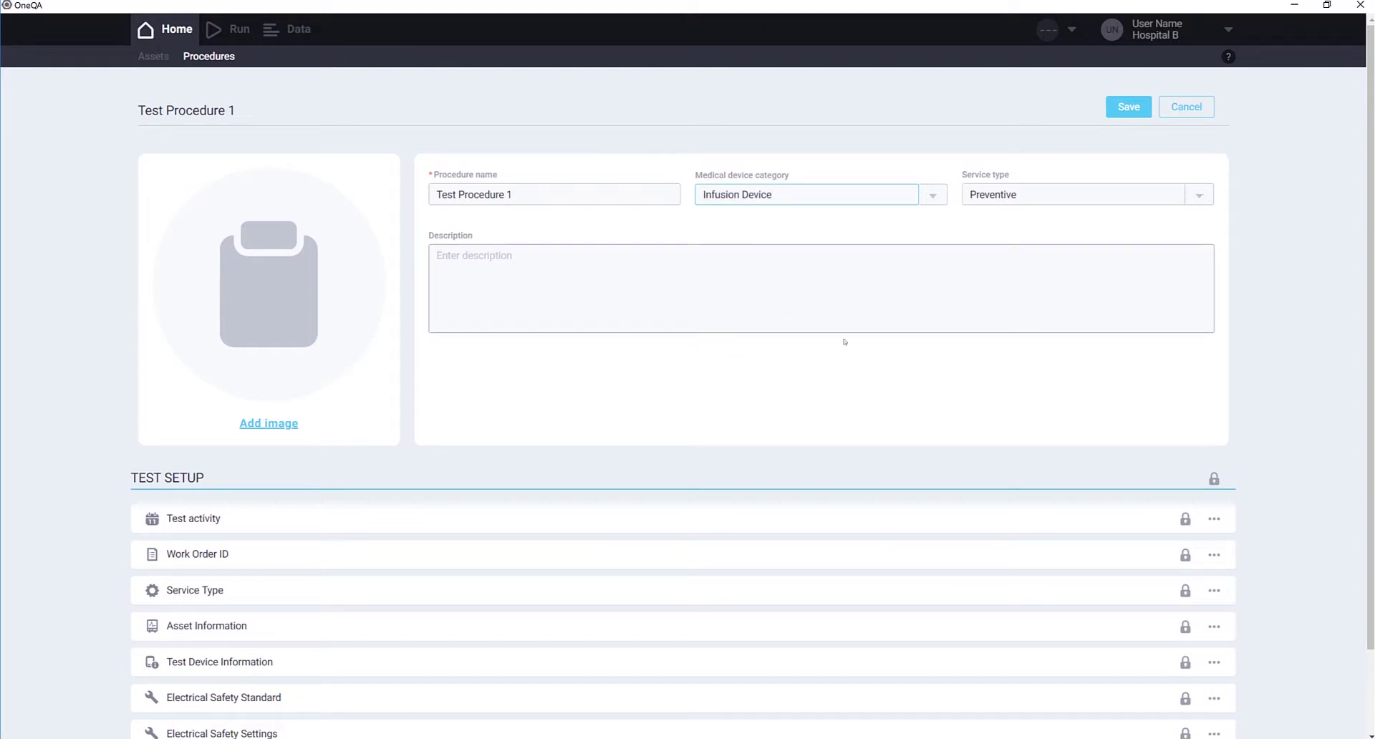
scroll(850, 374, down, 2)
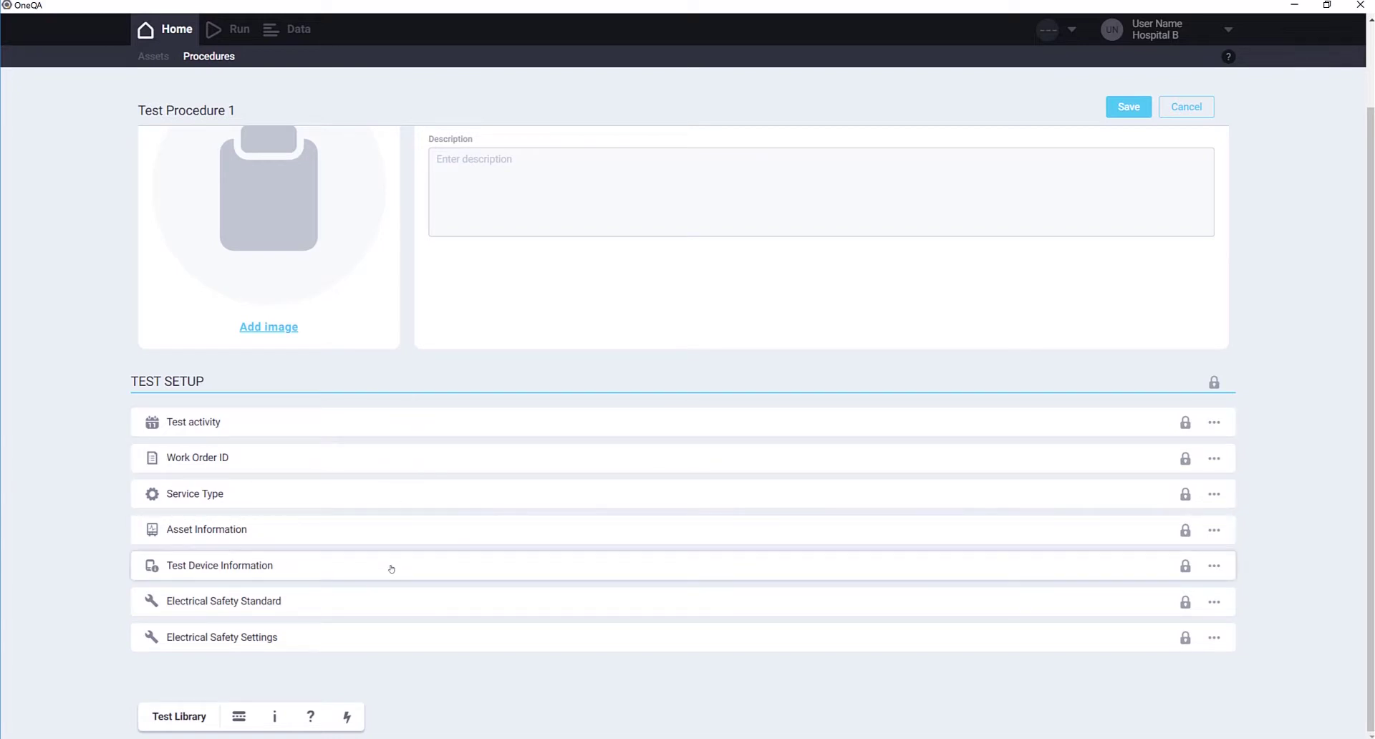
Change the electrical safety standard from IEC 60601-1 (3rd Ed.) to NFPA99.
click(374, 604)
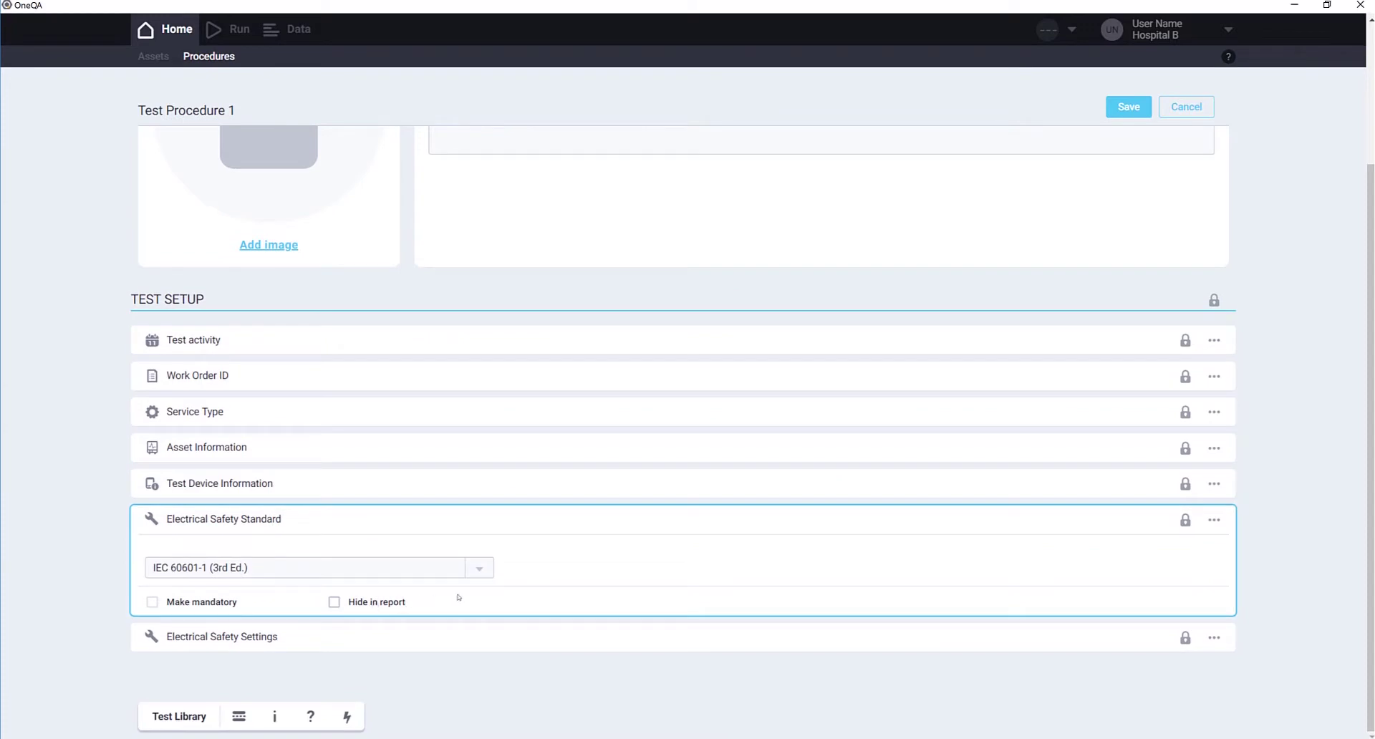
click(483, 573)
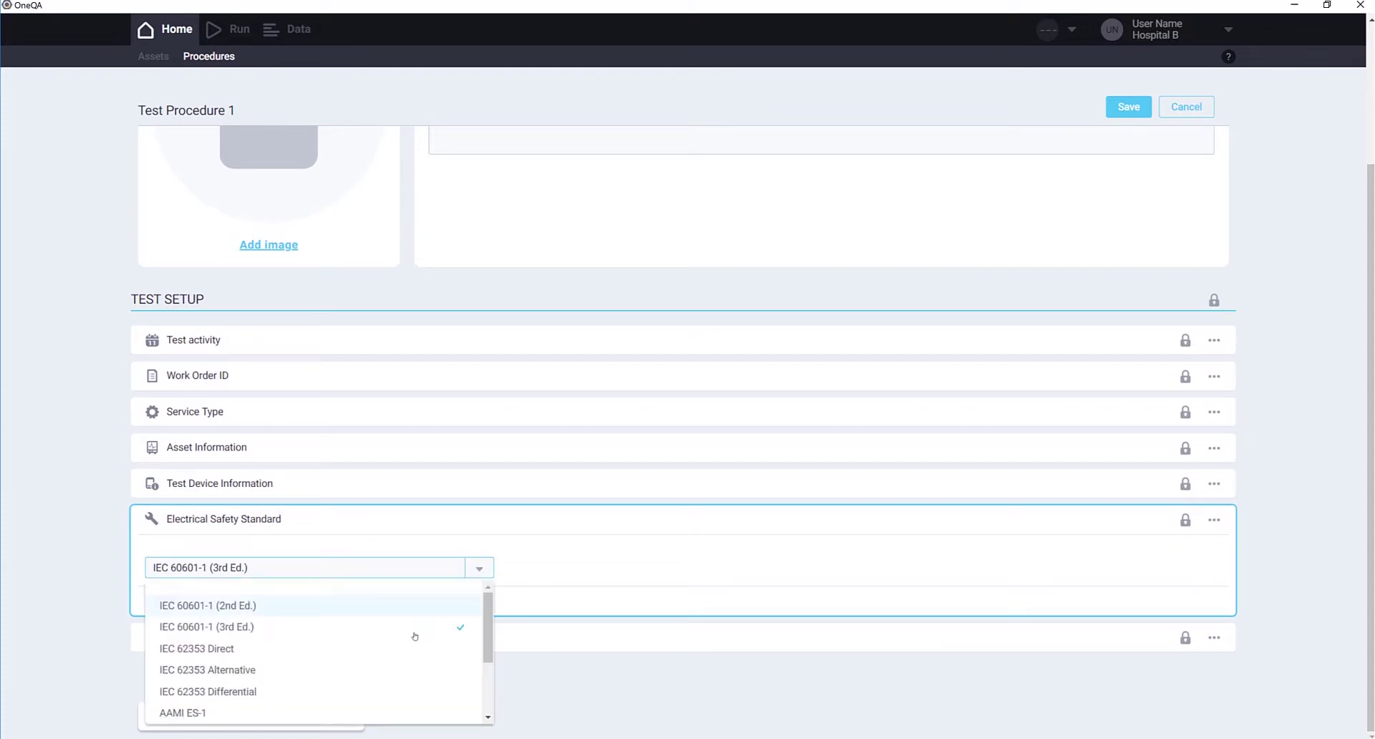
scroll(414, 644, down, 3)
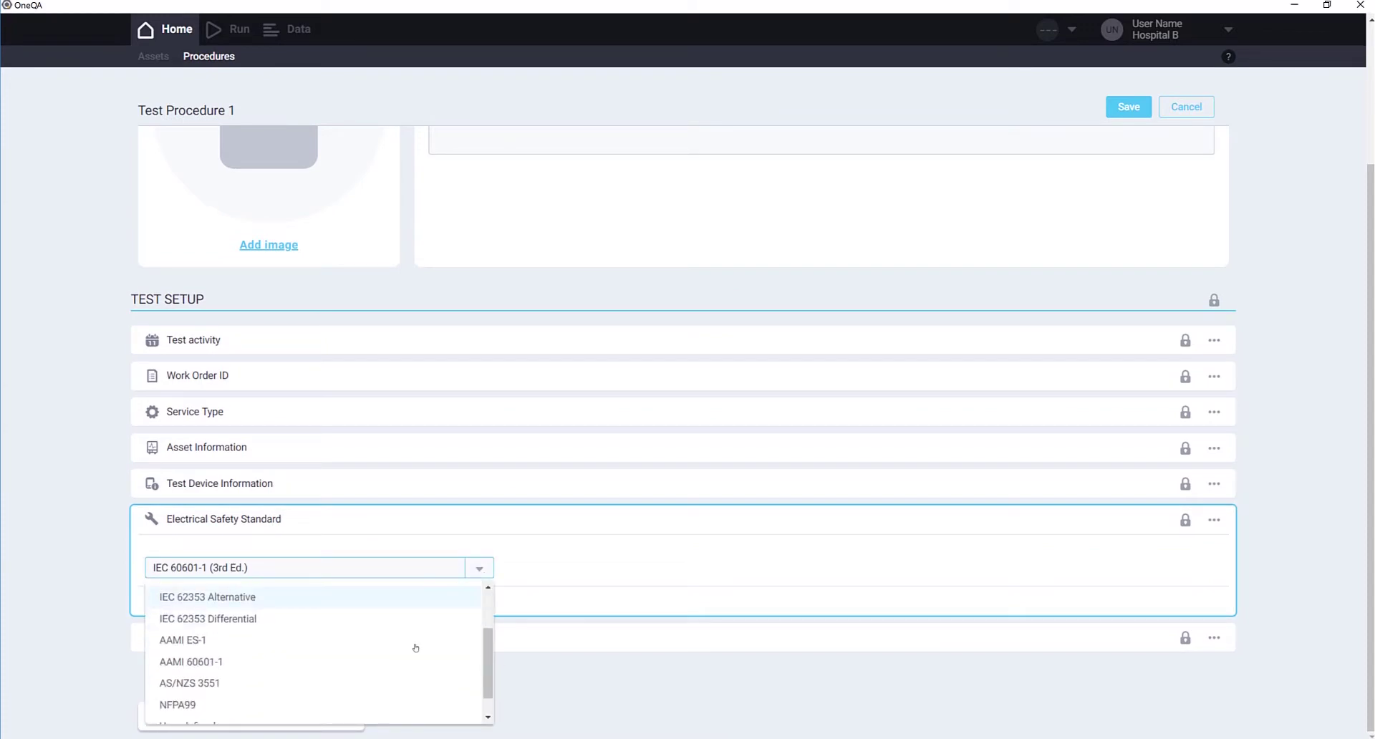
click(396, 682)
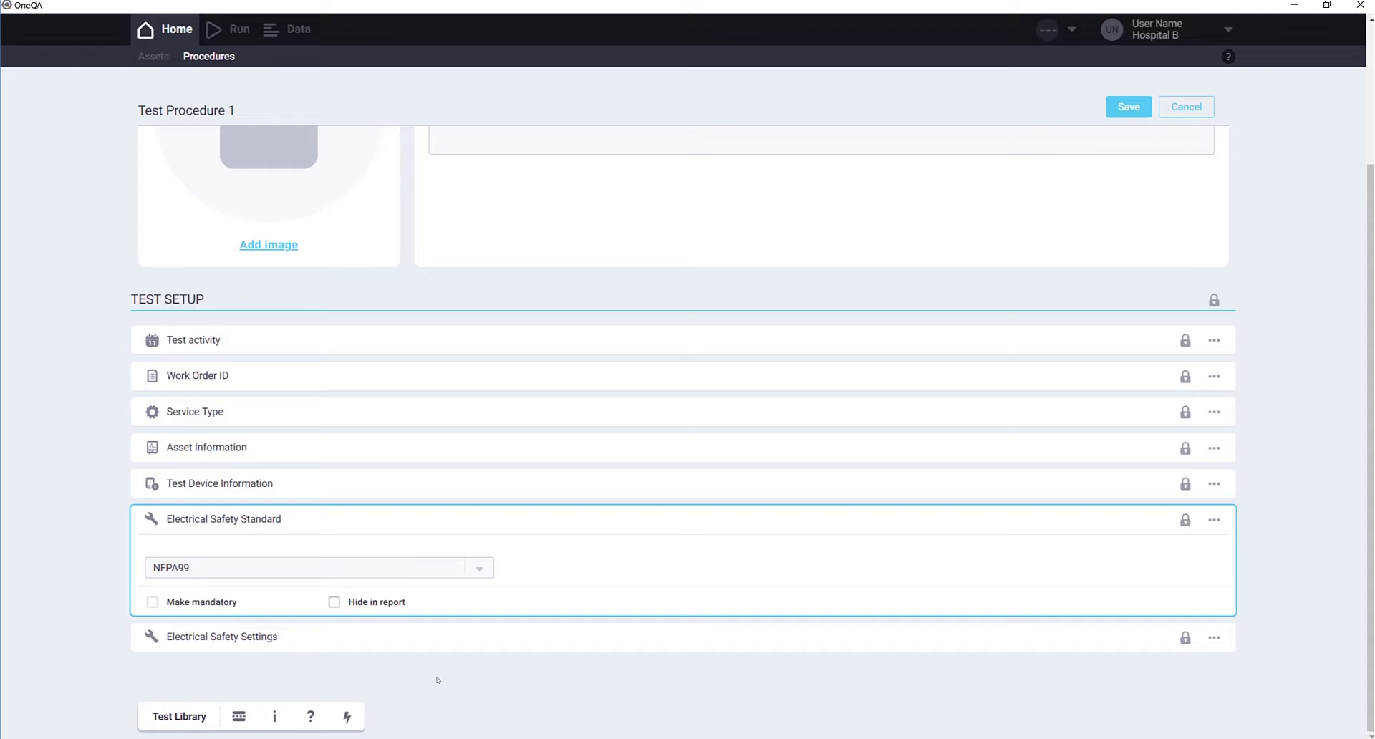
In Electrical Safety Settings, choose Class II as the medical device classification.
click(429, 650)
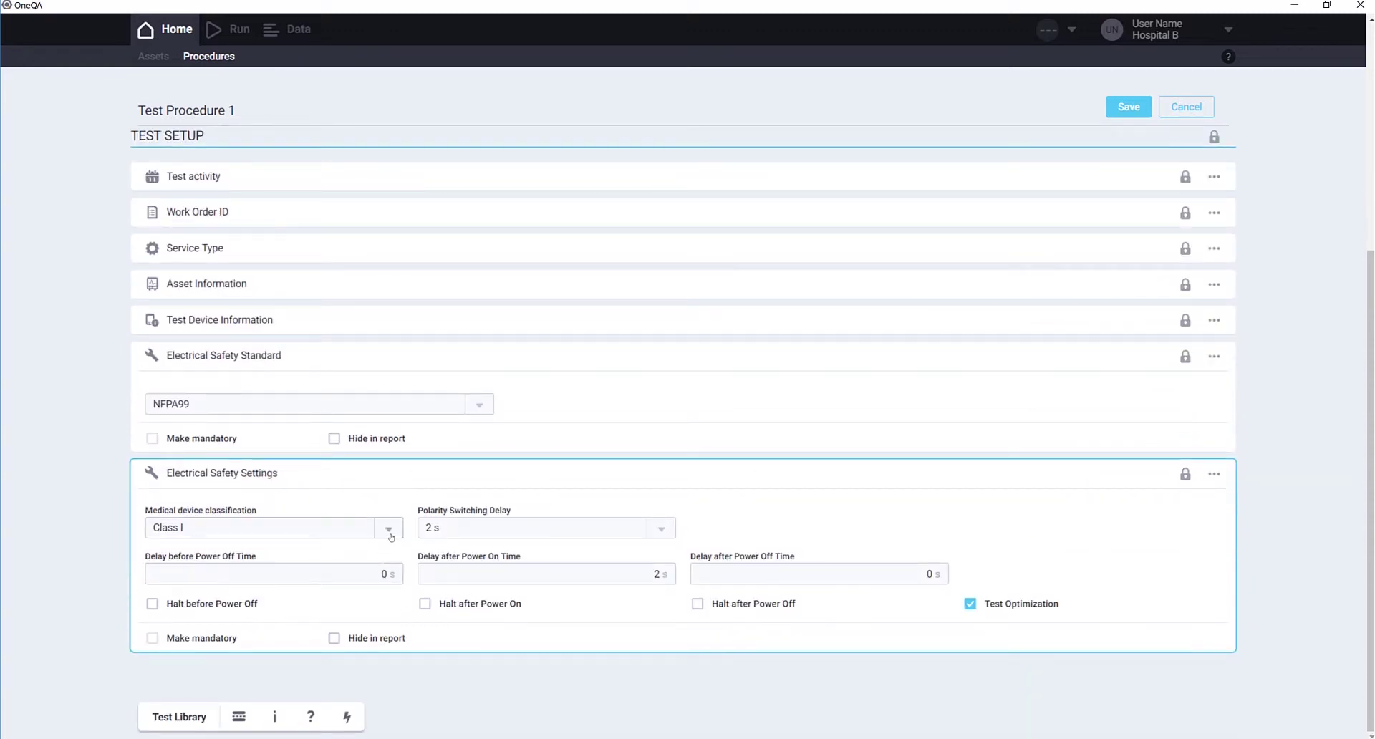
click(392, 532)
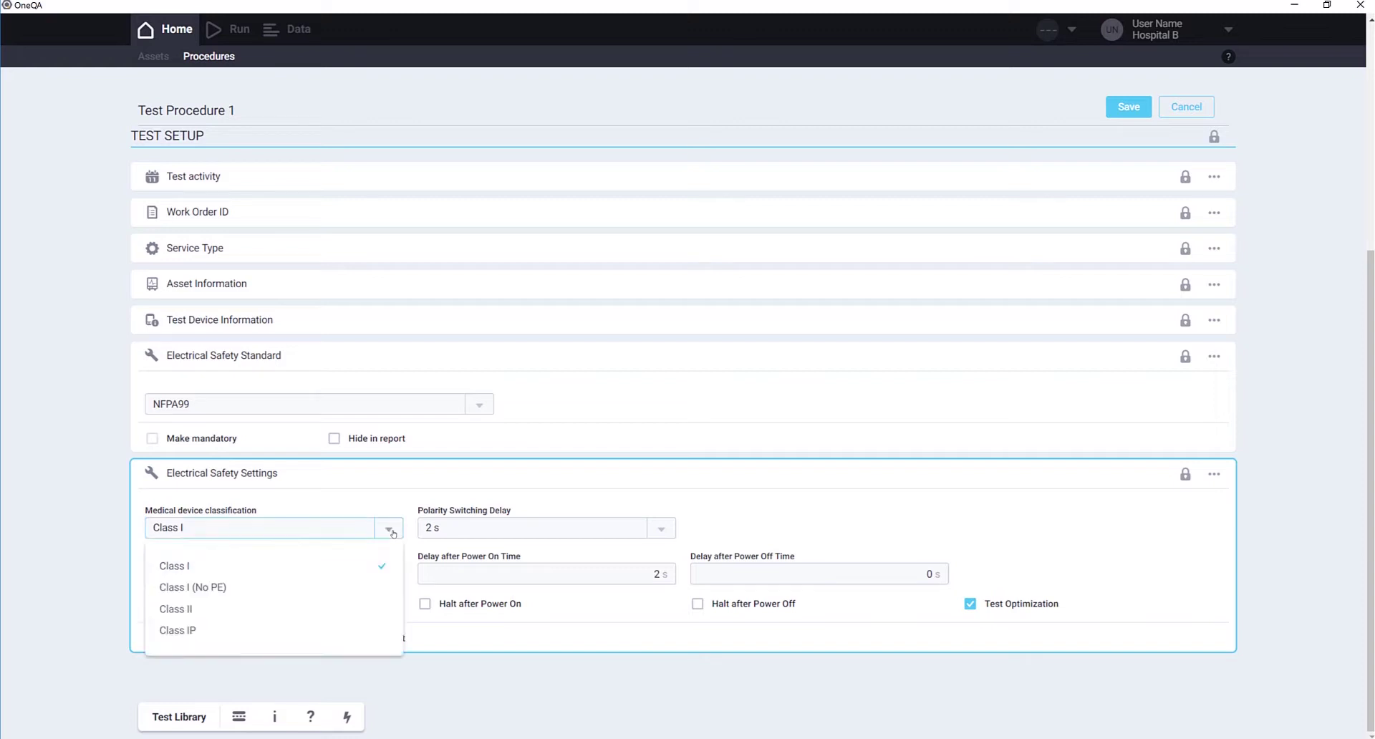
click(340, 610)
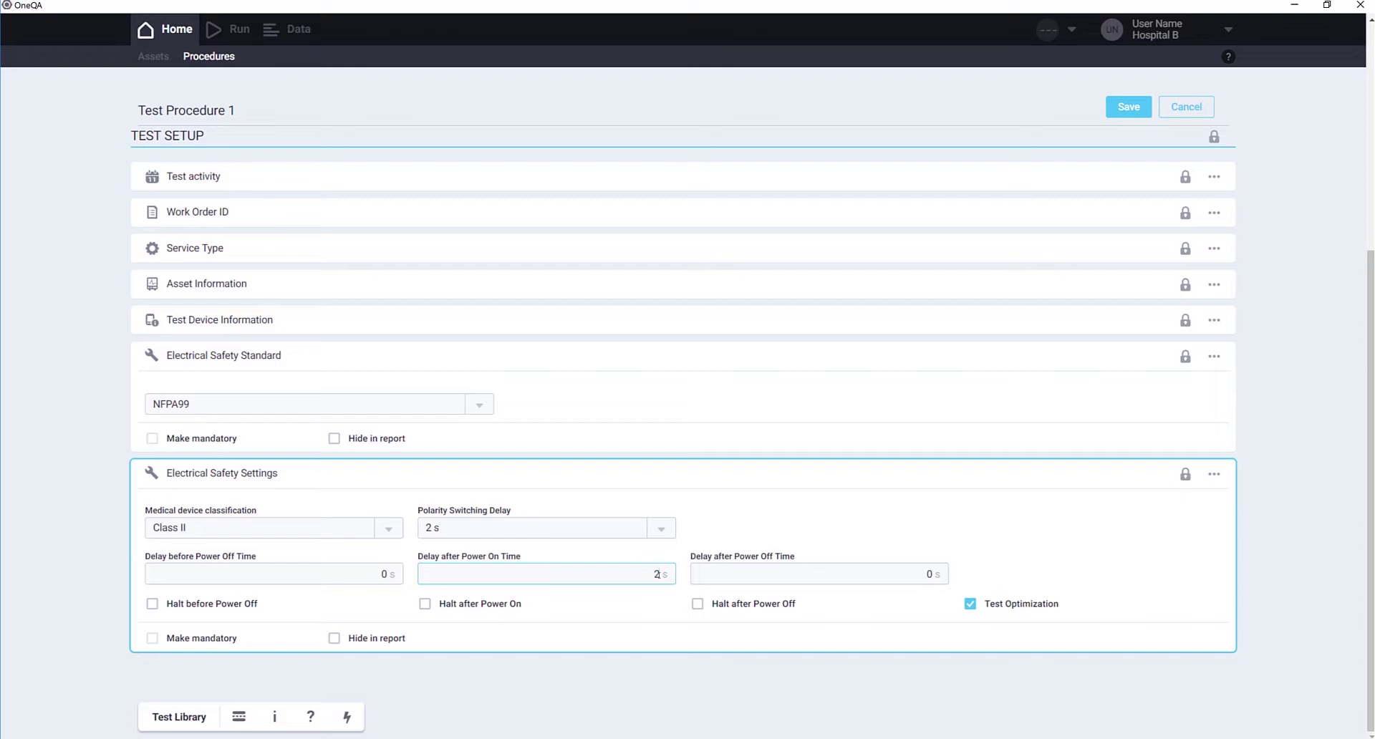
Set Delay after Power On Time to 10 s and enable Halt after Power On.
text(10)
click(424, 604)
mouse_move(994, 605)
Add a new section titled 'Visual Inspection'.
click(239, 716)
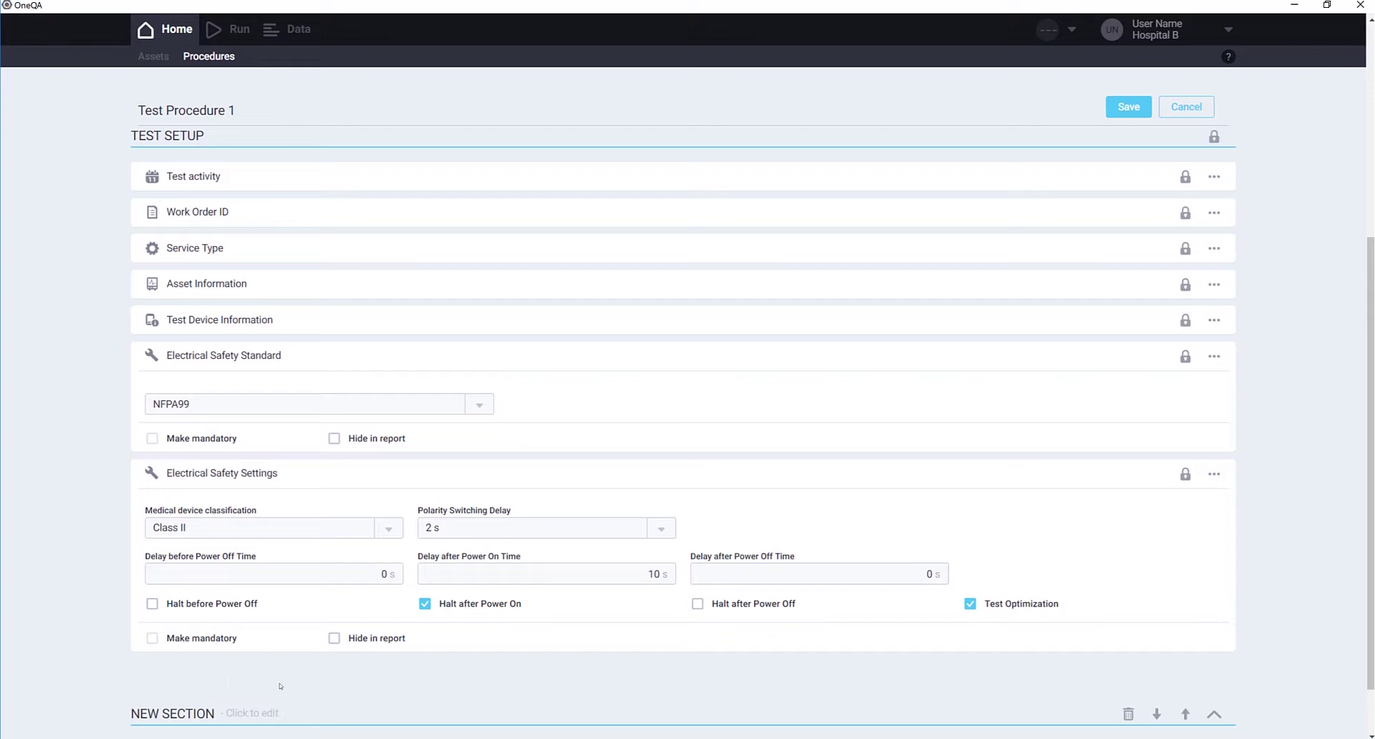
scroll(279, 686, down, 1)
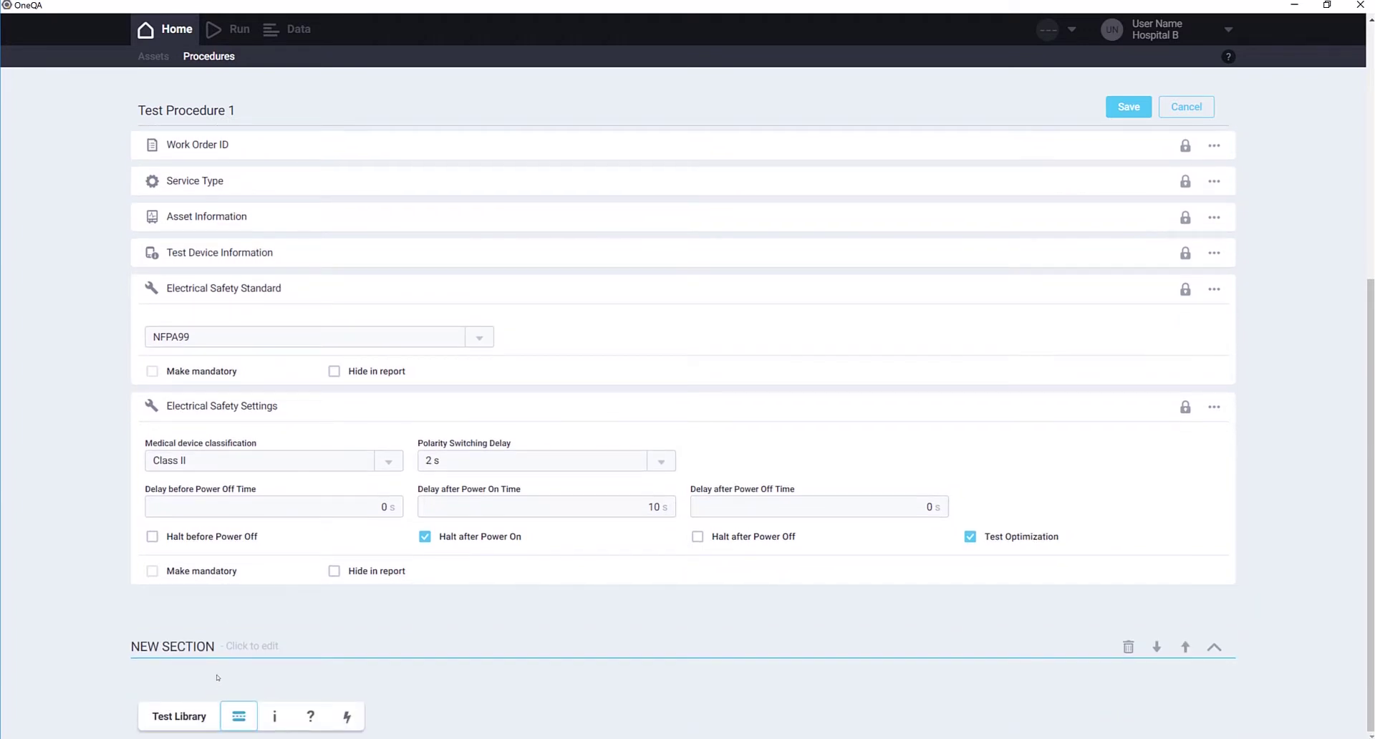
click(284, 649)
click(287, 648)
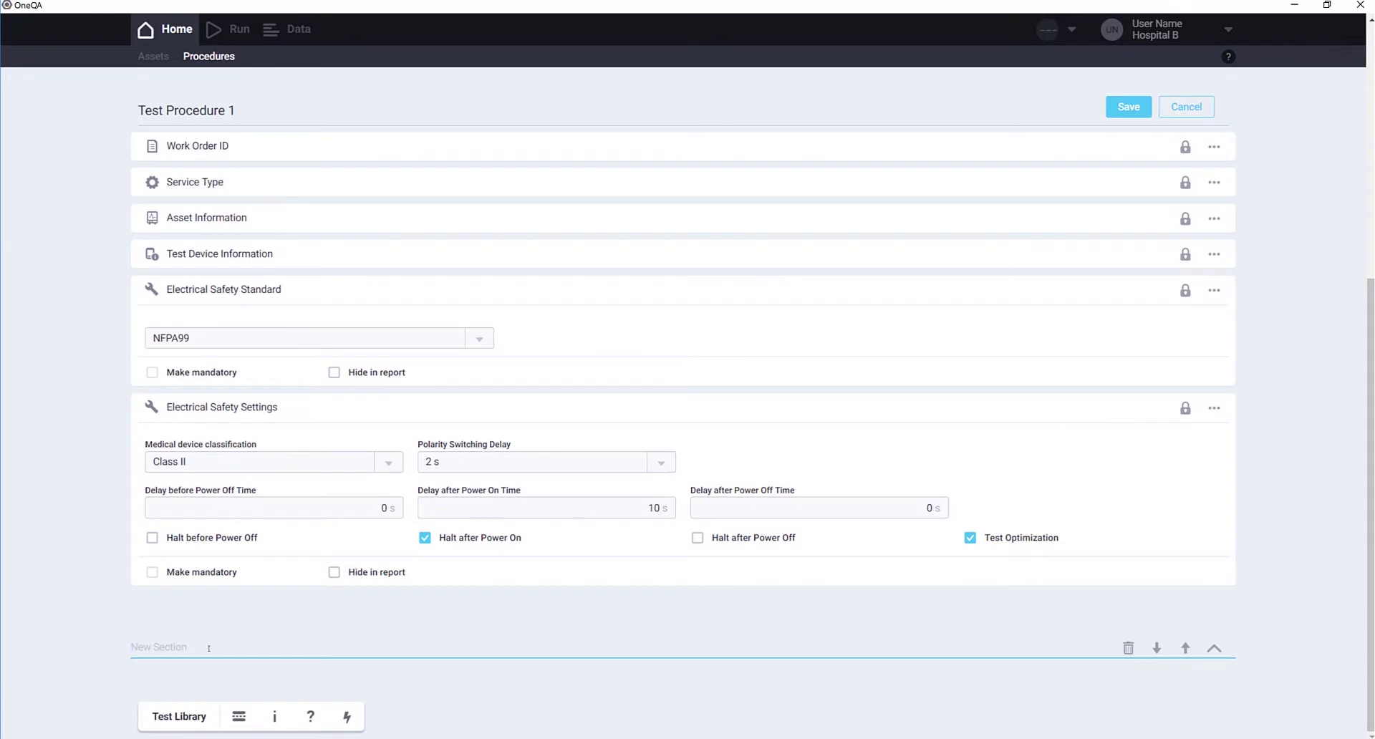
text(Visual Inspection)
Add a Pass/Fail question: 'Confirm that the enclosure of the Asset is clean and undamaged.'.
click(309, 717)
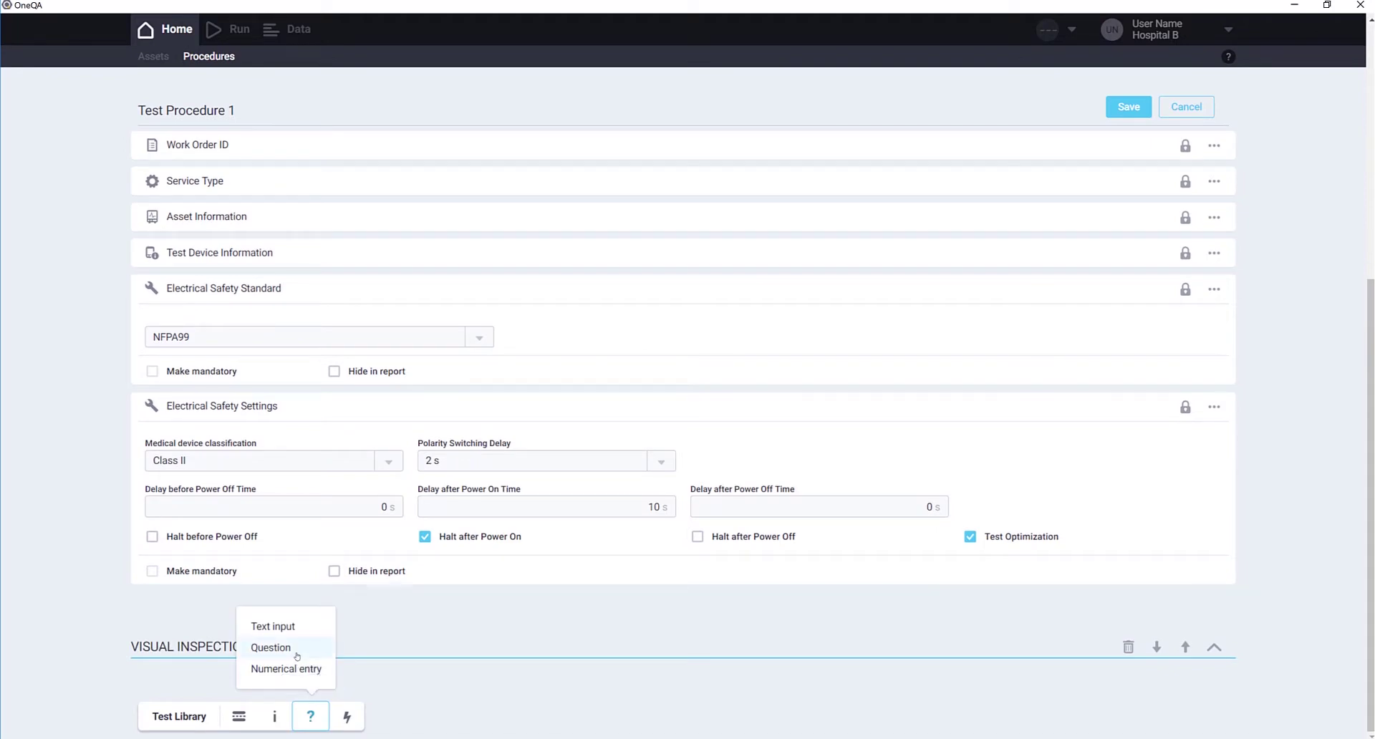
click(297, 656)
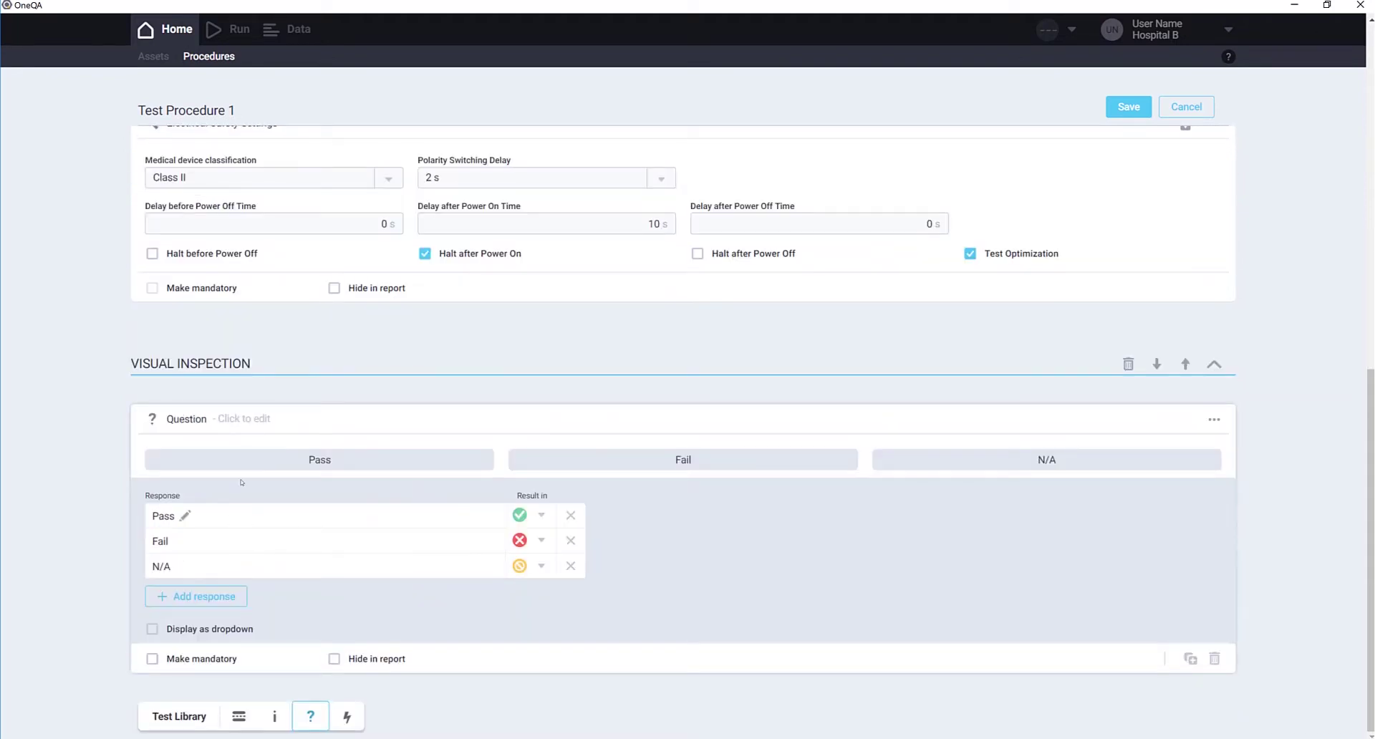
click(246, 419)
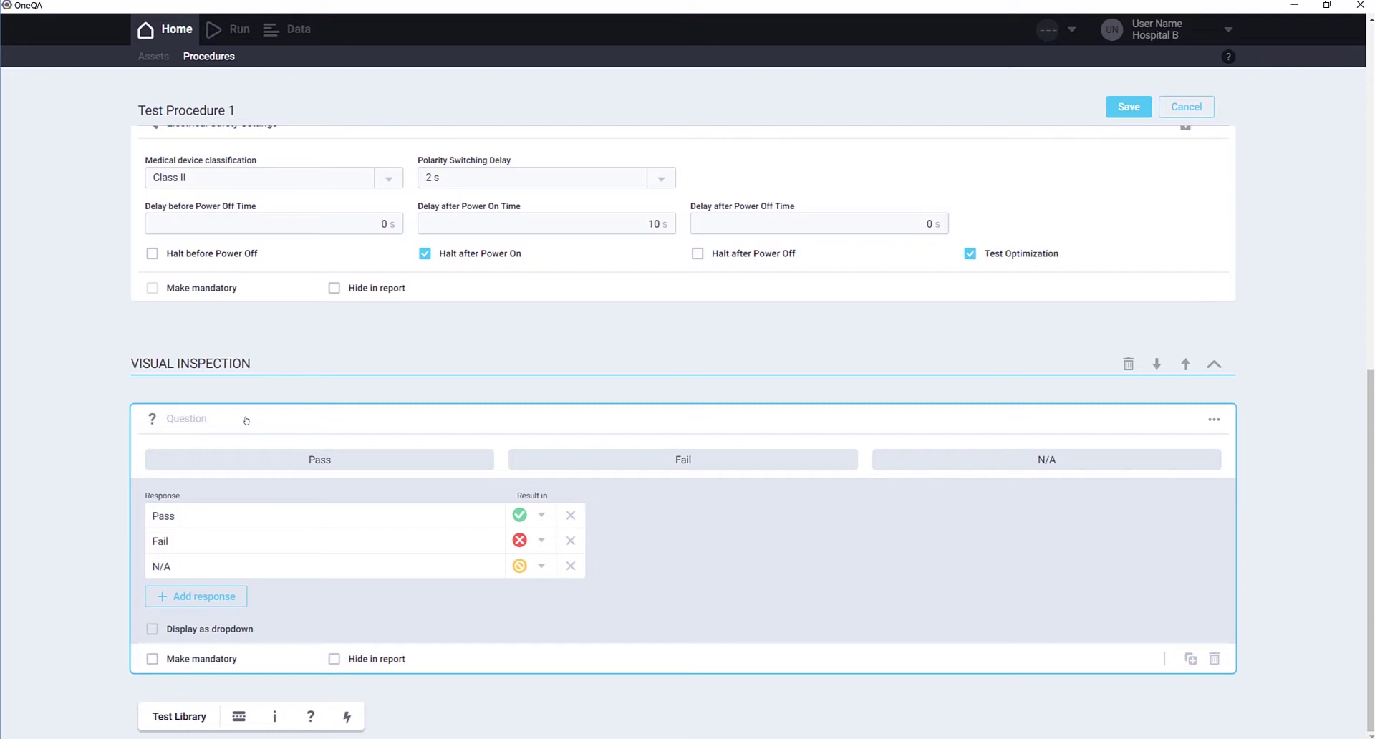
text(Confirm that the enclosure of the Asset is clean and undamaged.)
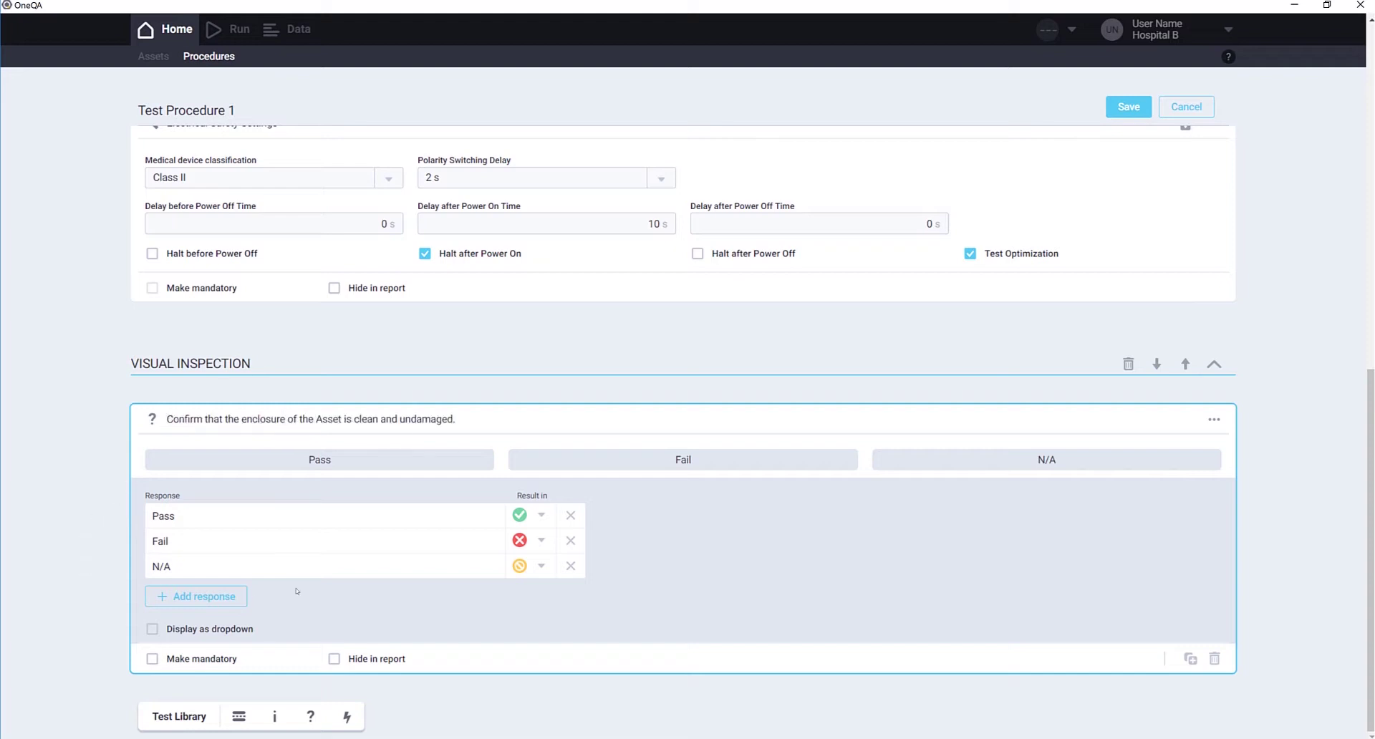
click(570, 566)
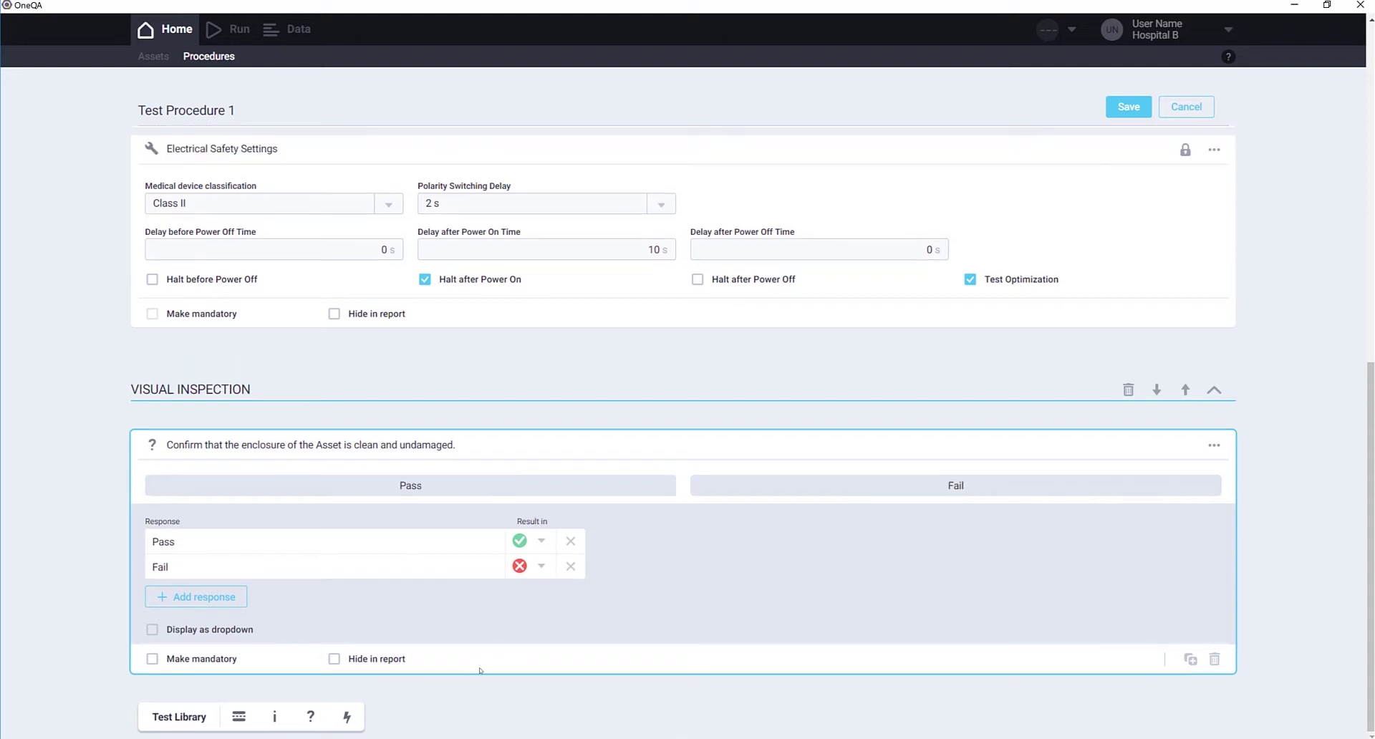
Add another section titled 'Electrical Safety Tests'.
click(240, 716)
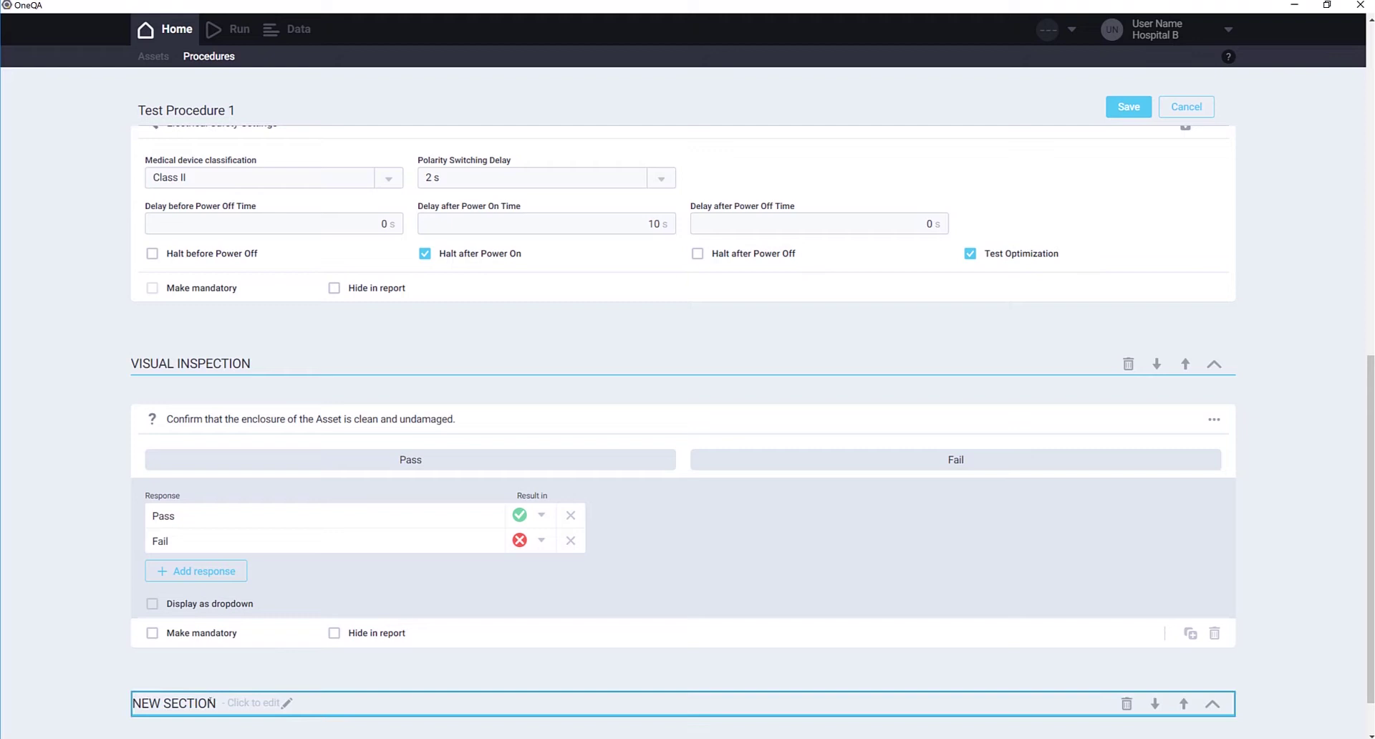
click(209, 700)
text(Electrica)
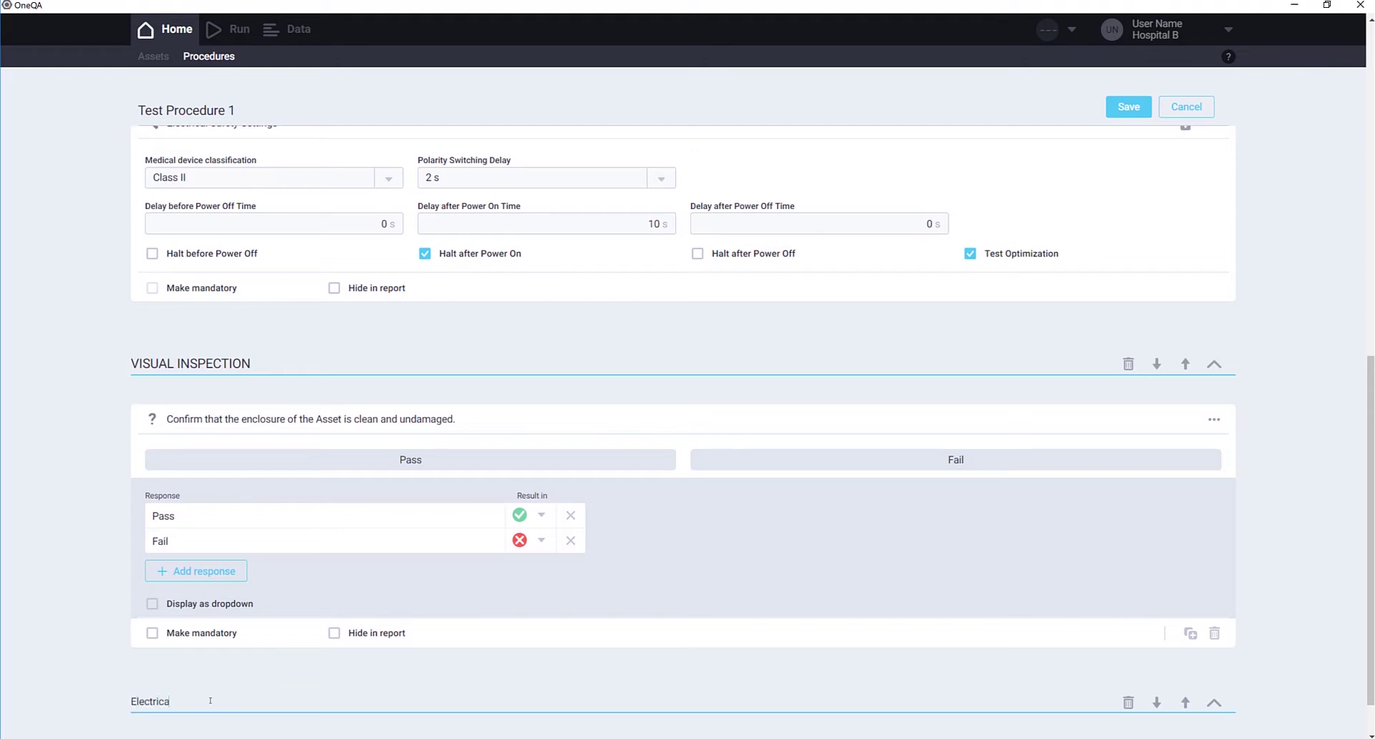
text(l Safety Tests)
key(Return)
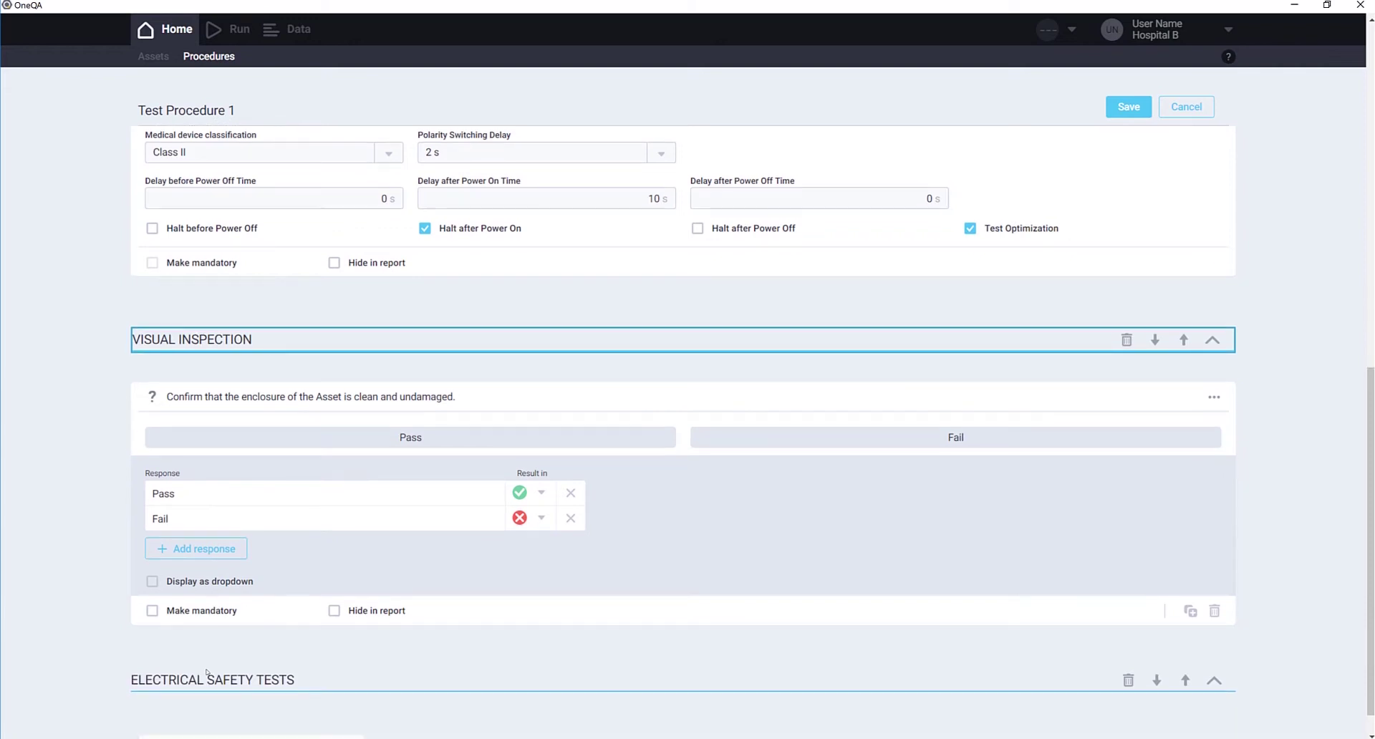
Add a Mains Voltage test to the Electrical Safety Tests section.
click(346, 716)
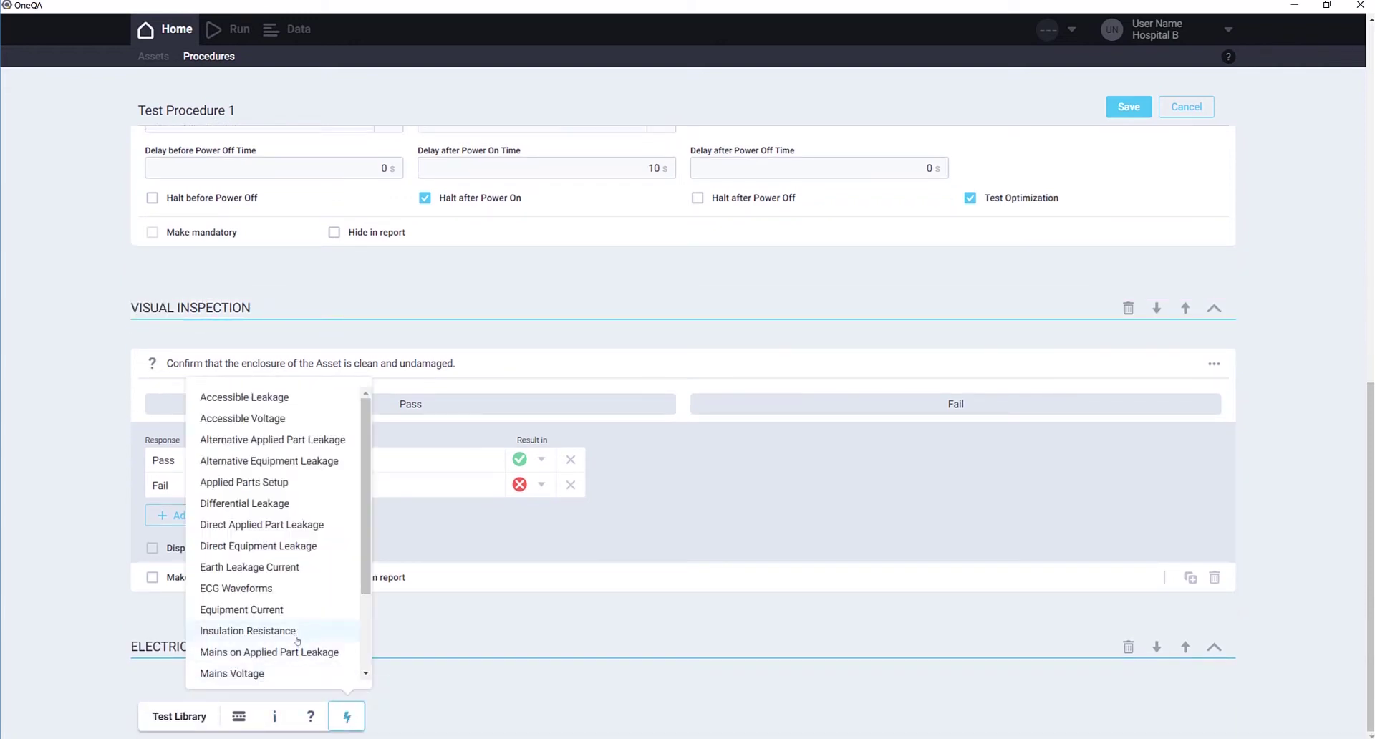
click(300, 676)
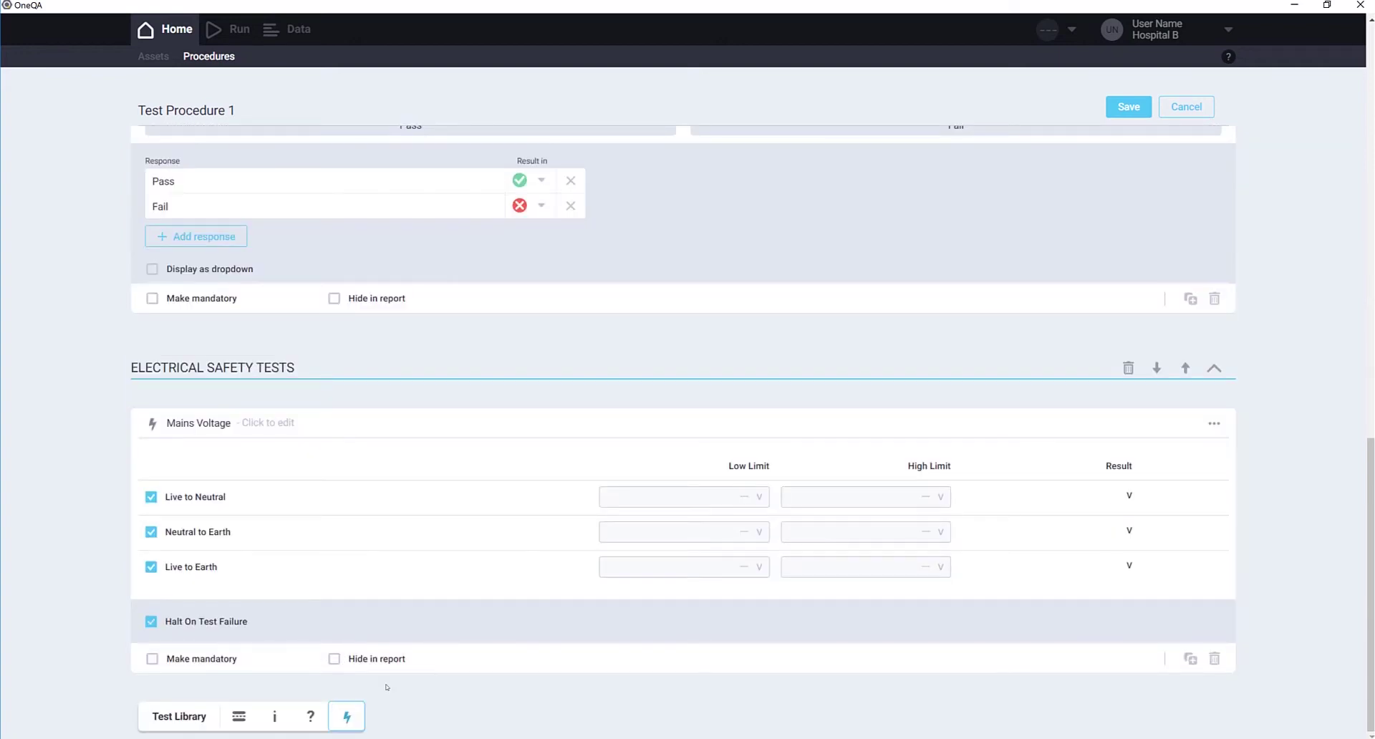
click(347, 716)
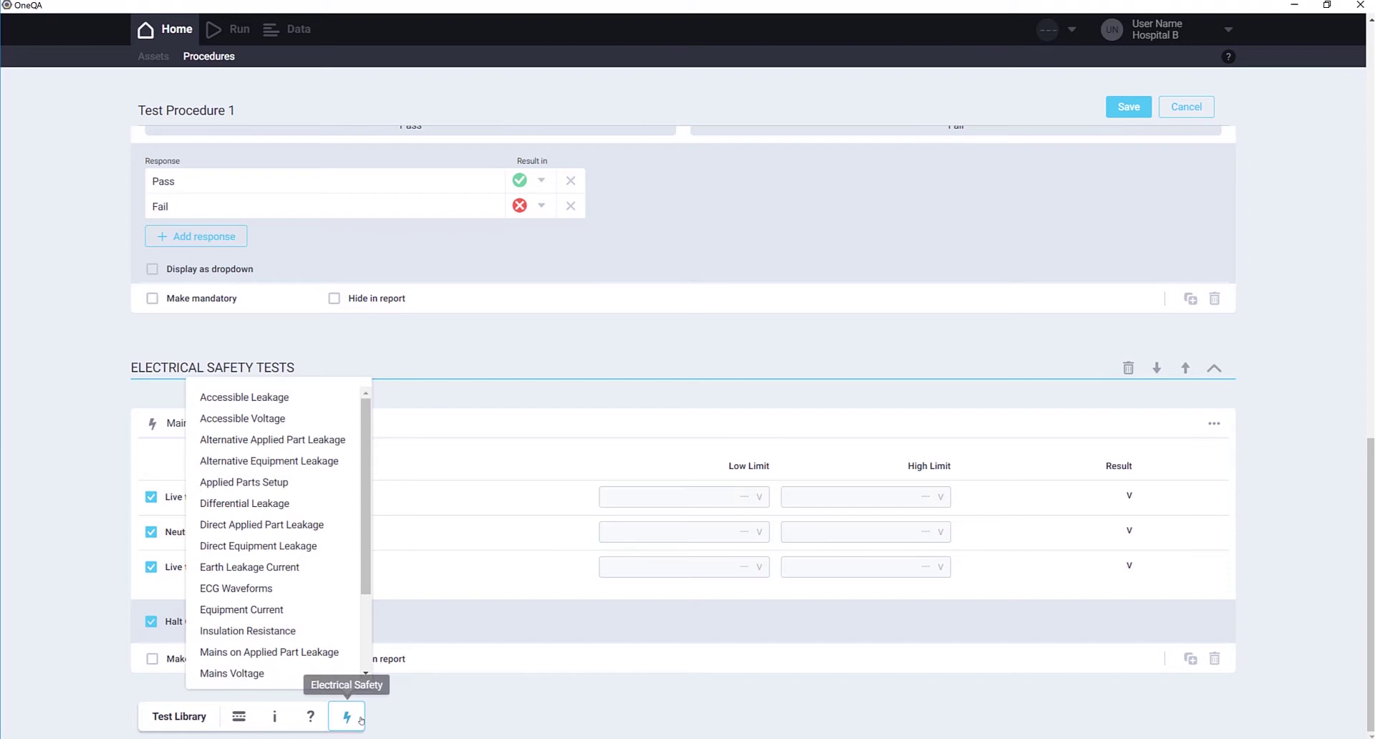
Add an Applied Parts Setup test with type BF, 3 parts, and lock the setup.
click(265, 483)
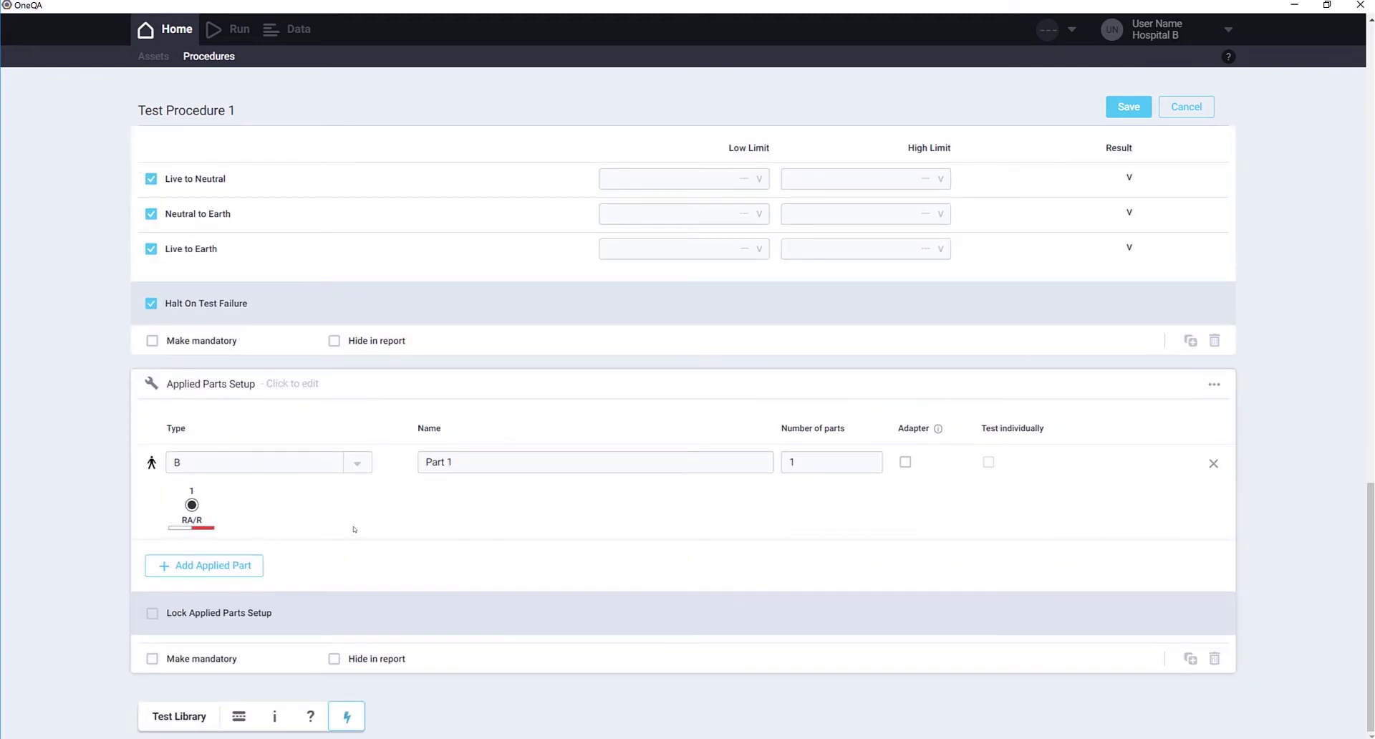
click(356, 463)
click(275, 528)
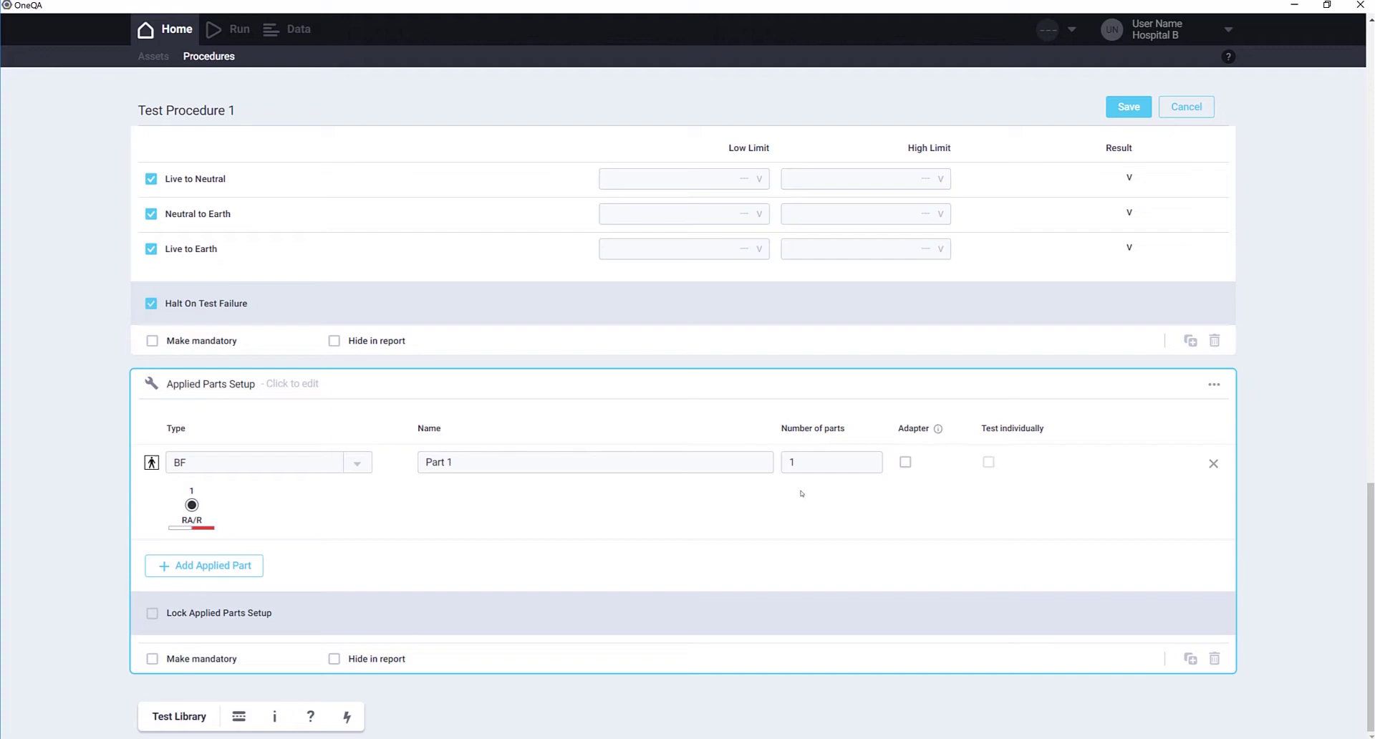
double_click(793, 469)
text(3)
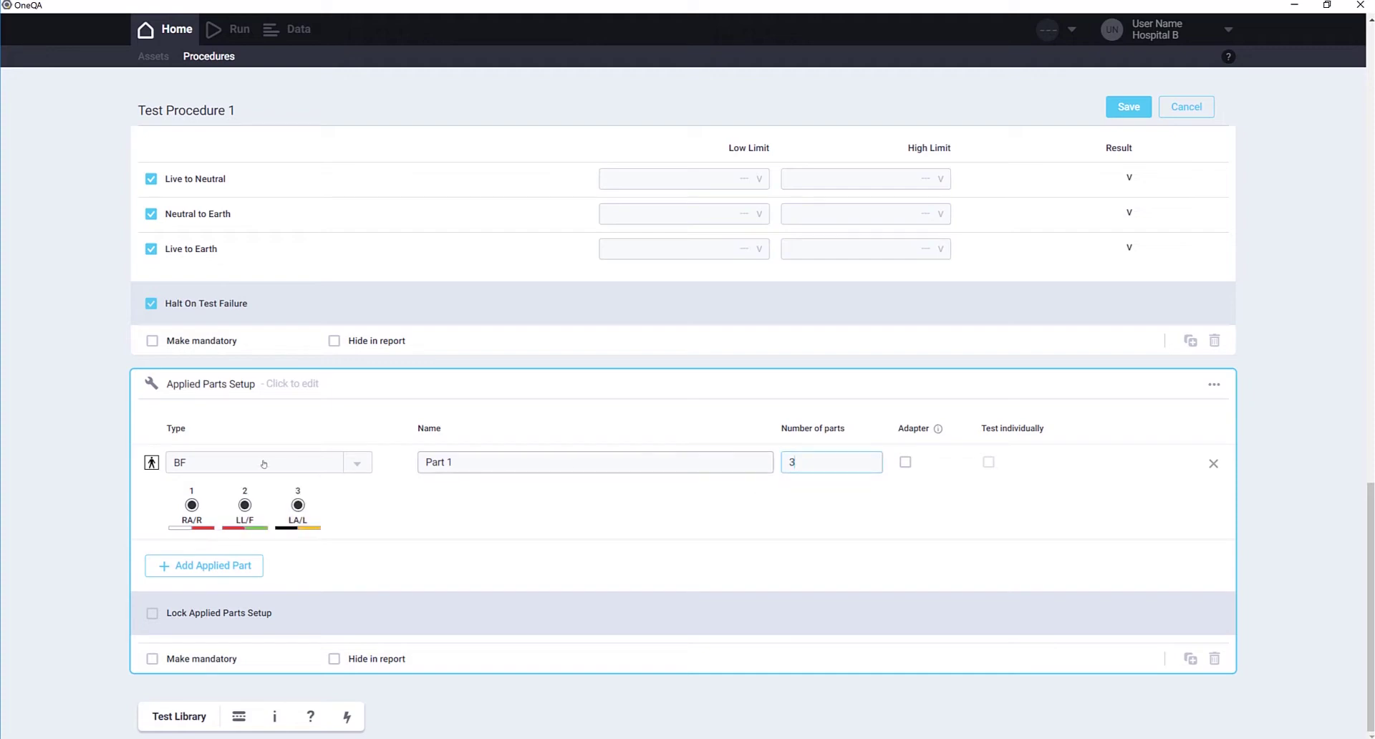
click(180, 613)
click(349, 716)
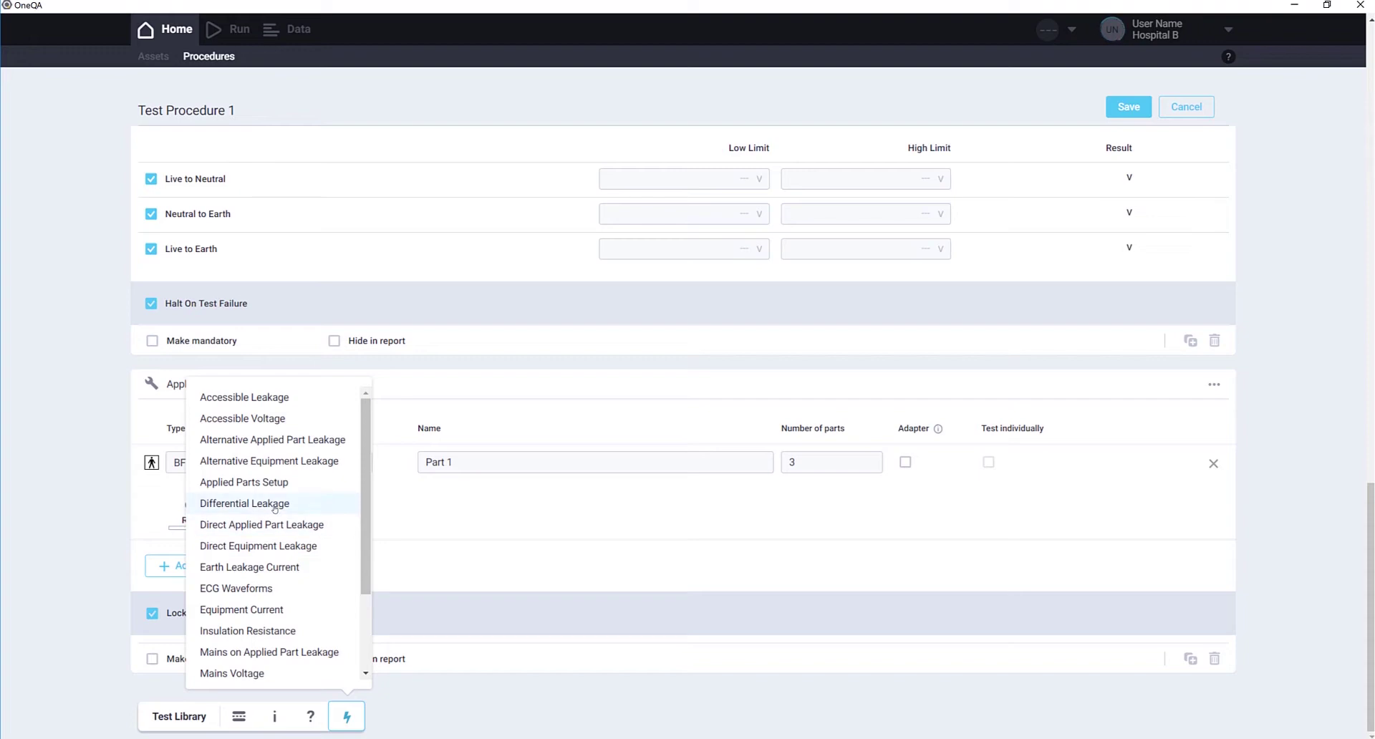
Add a Patient Leakage Current test and return to the top of the procedure.
scroll(276, 573, down, 3)
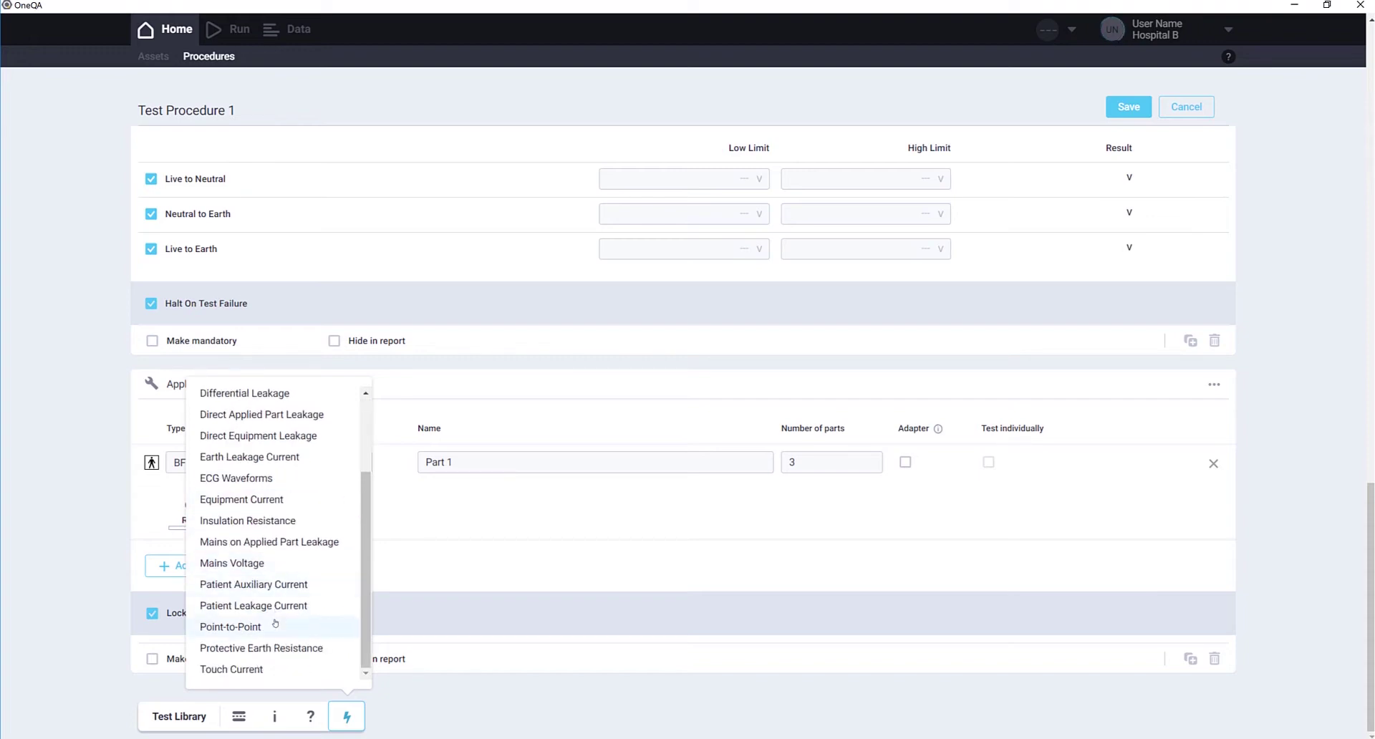
click(278, 616)
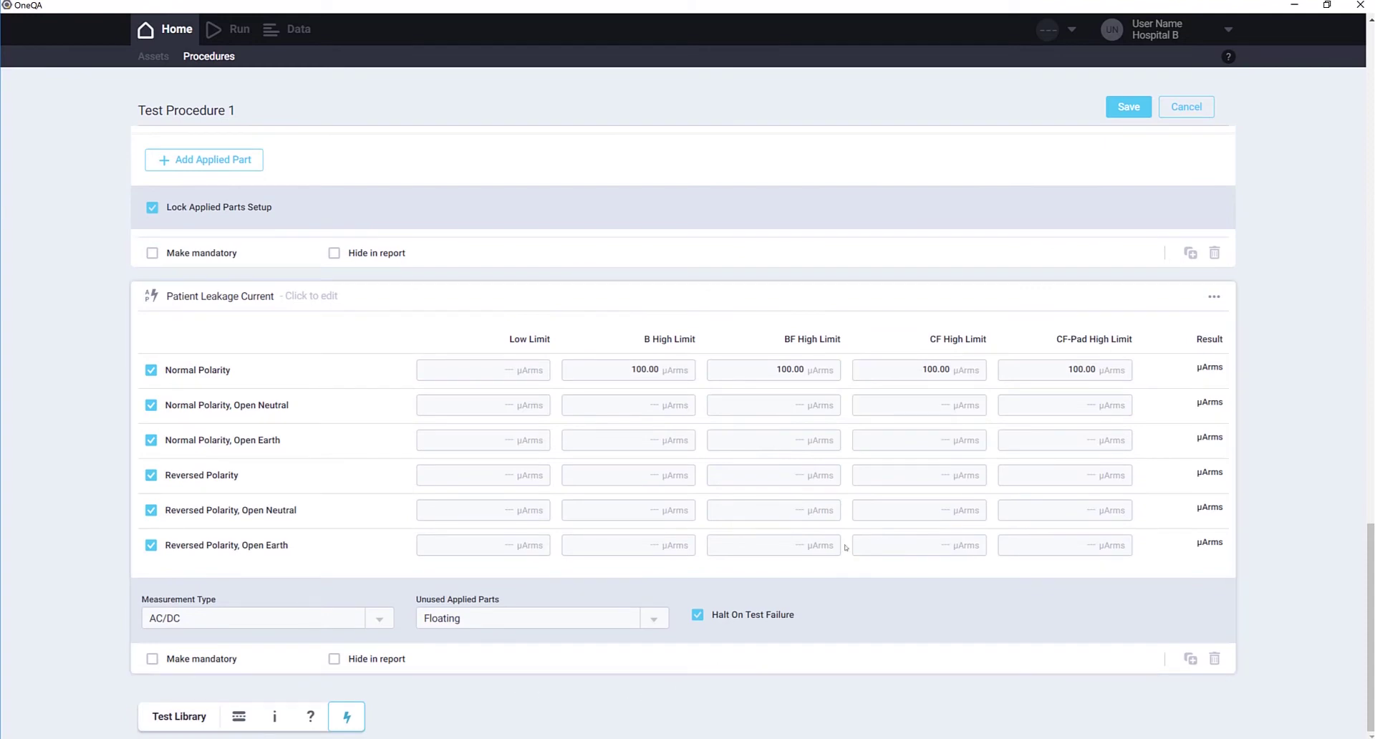
scroll(1276, 289, up, 6)
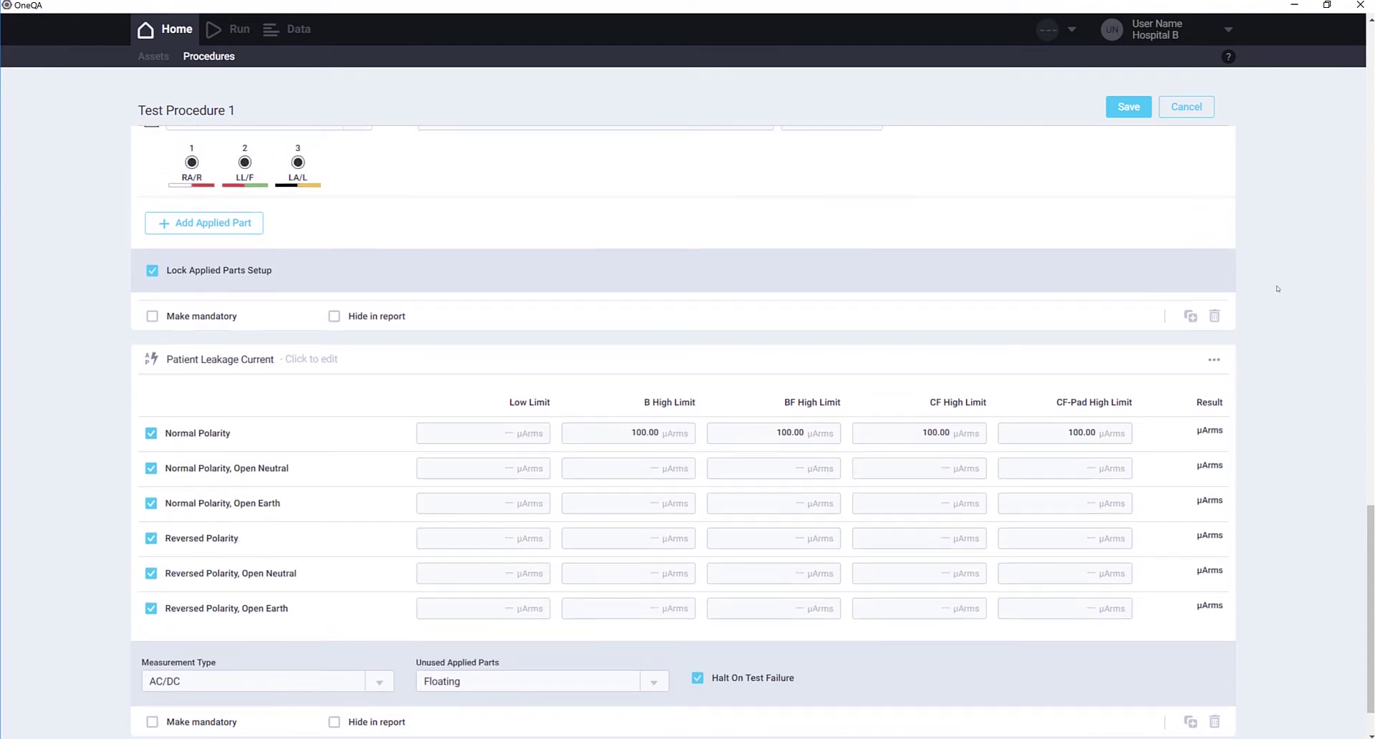
scroll(1276, 289, up, 11)
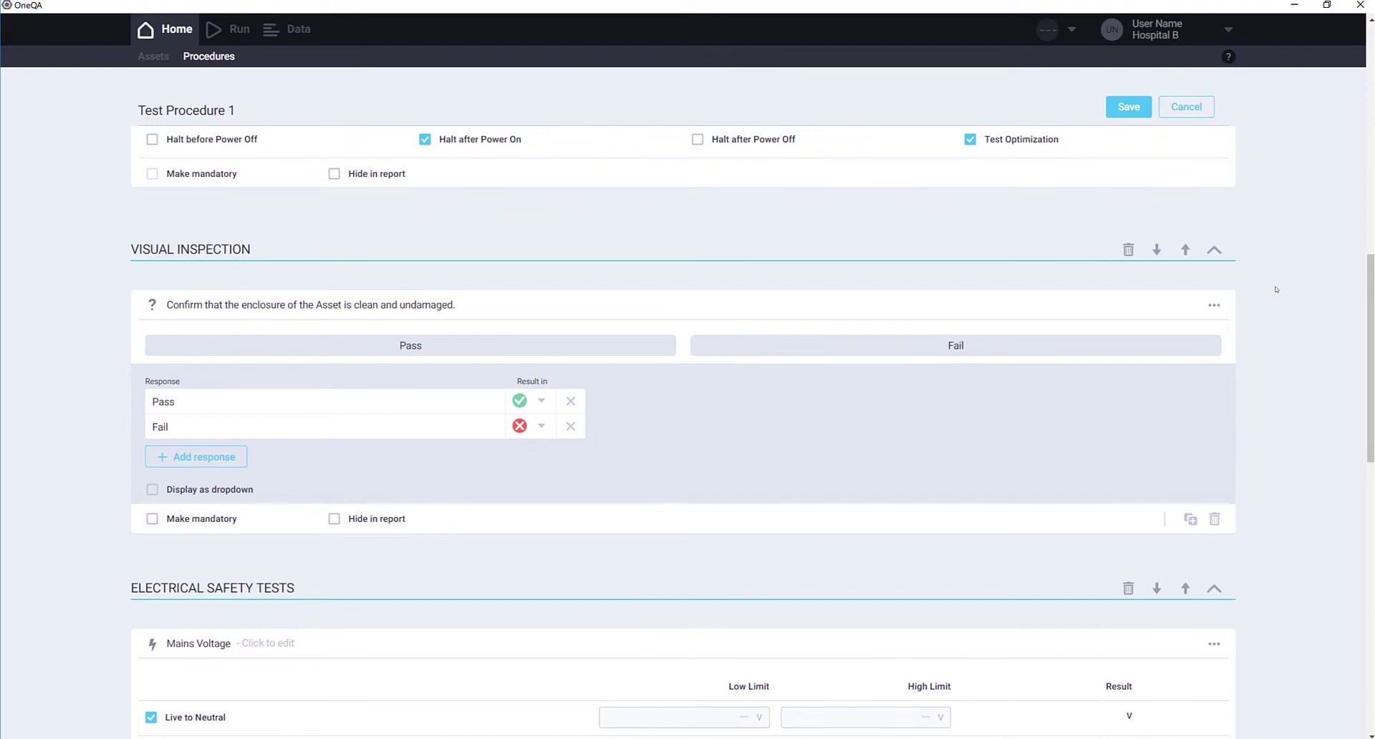
scroll(1272, 287, up, 5)
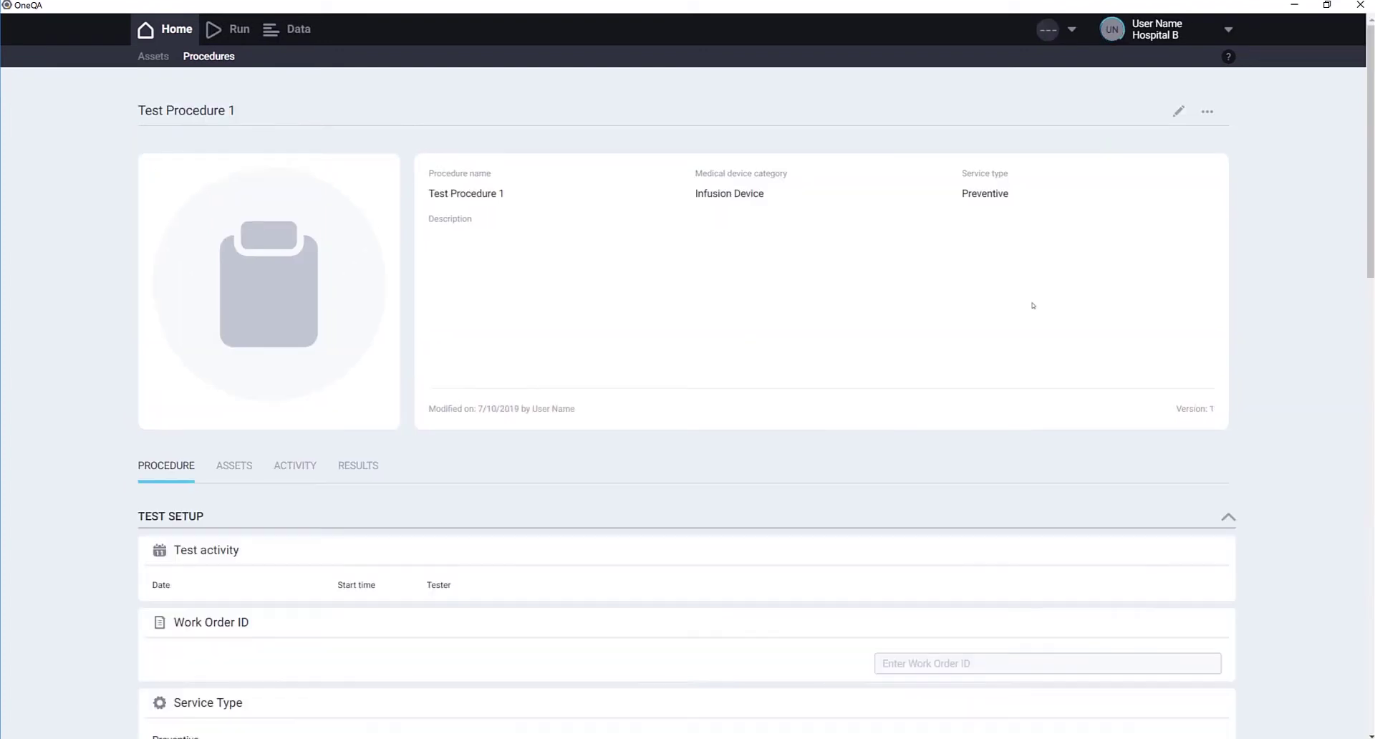
Review the saved Test Procedure 1 and show its linked assets on the Assets tab.
scroll(464, 434, down, 12)
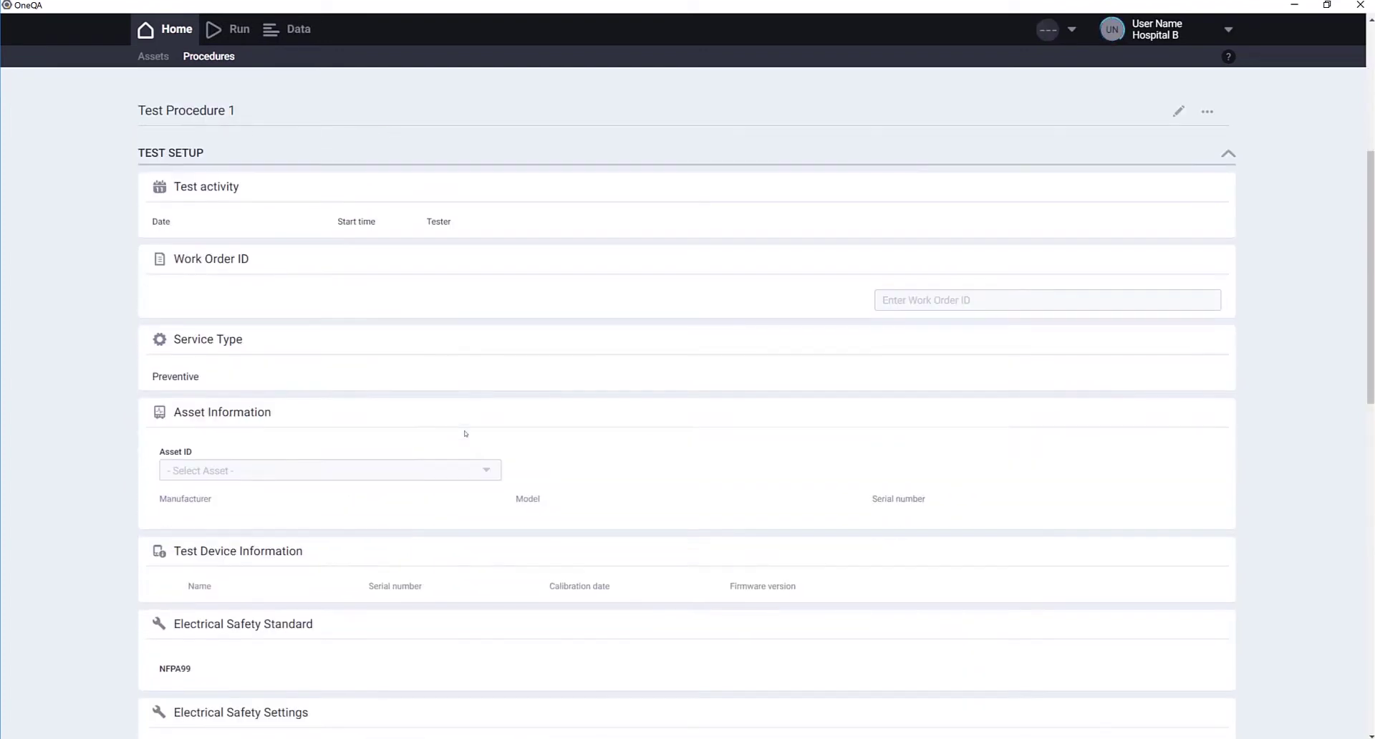
scroll(466, 433, down, 5)
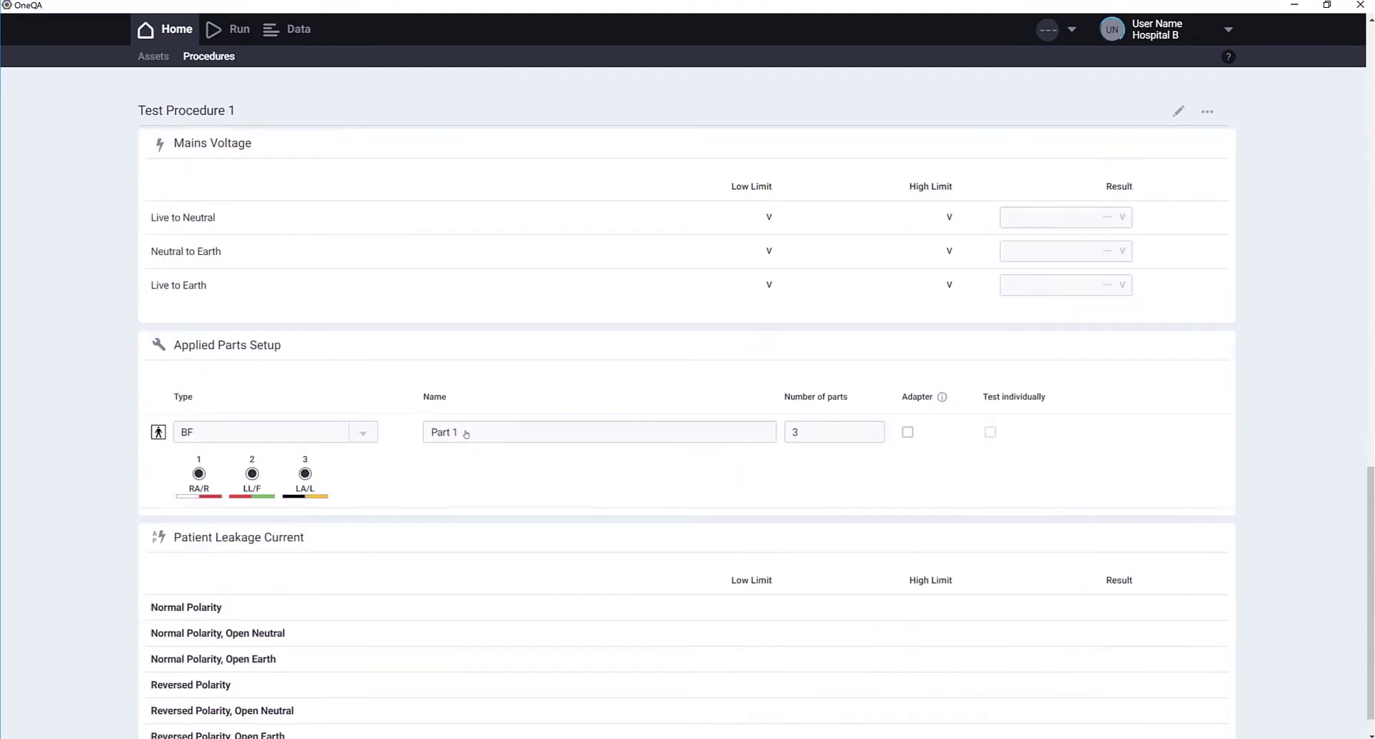
scroll(467, 433, up, 8)
scroll(468, 434, up, 10)
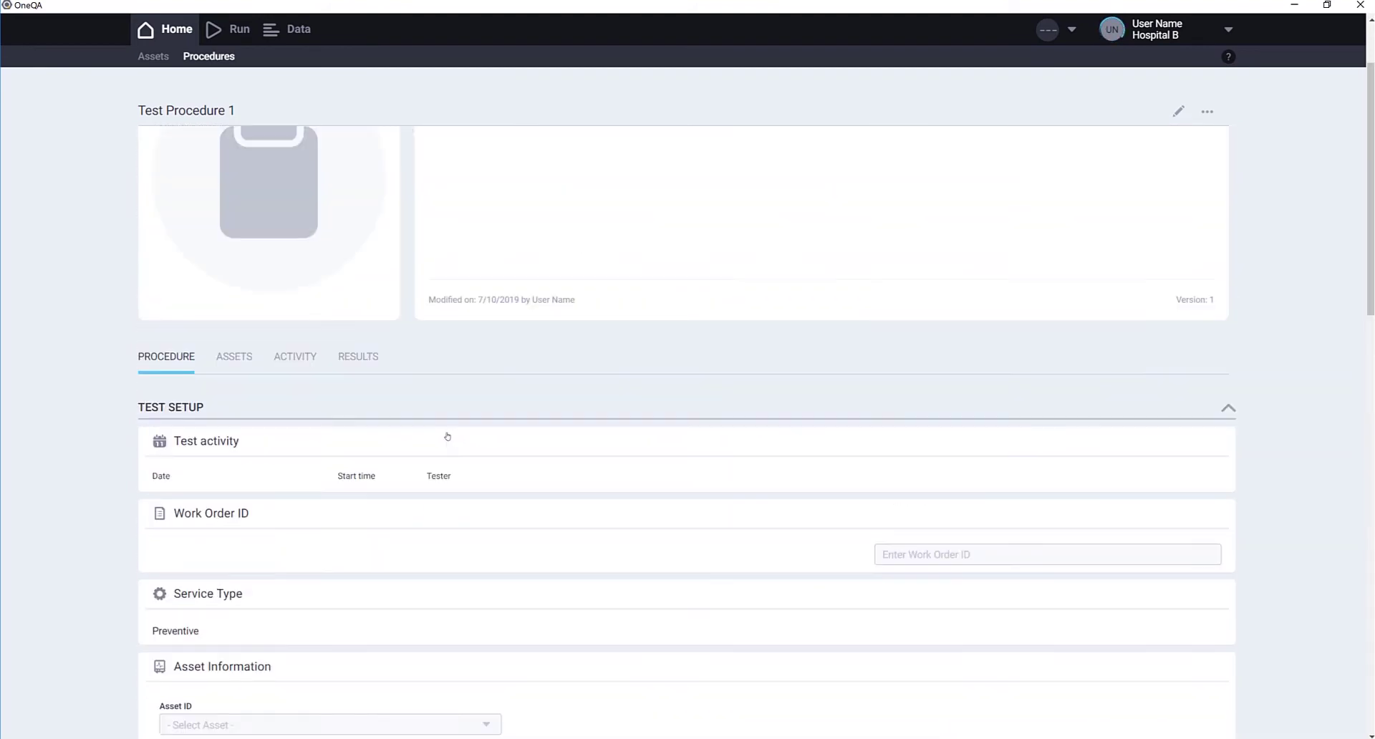
click(233, 378)
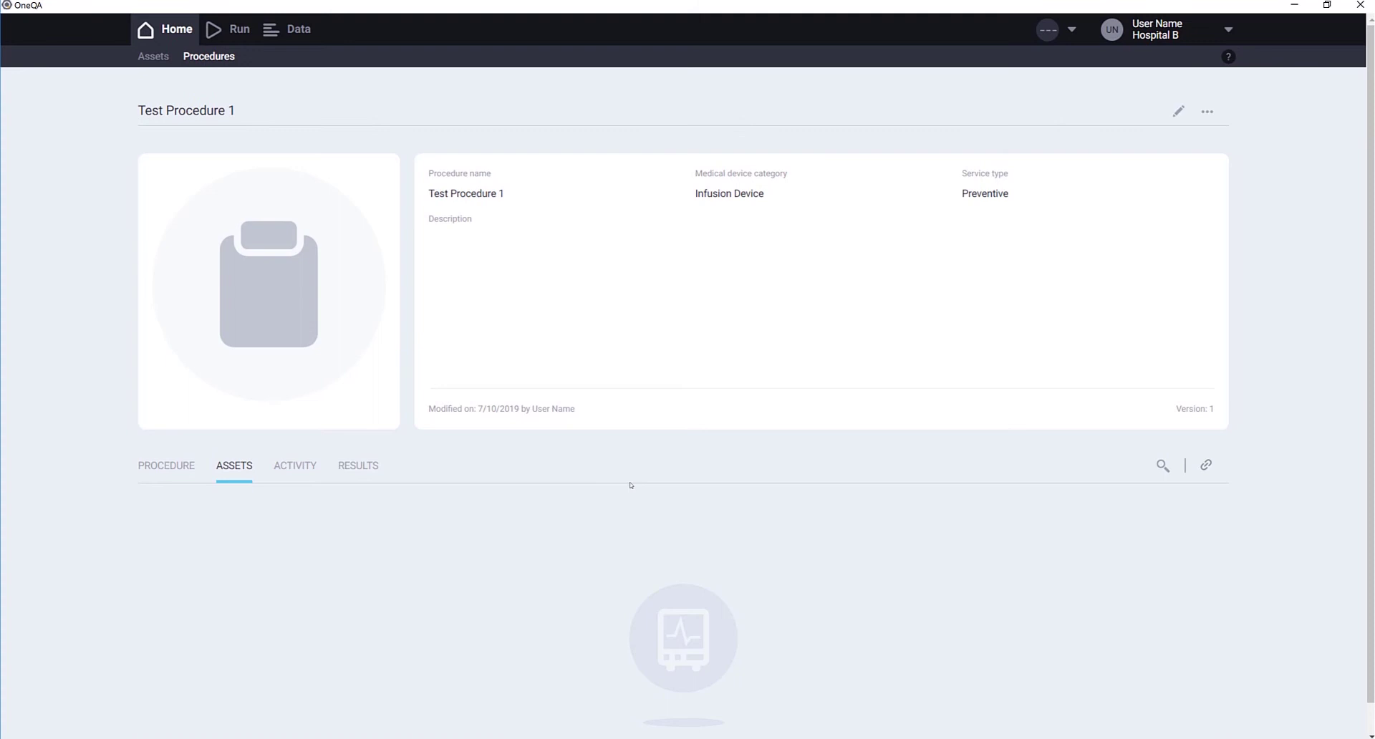
click(1203, 467)
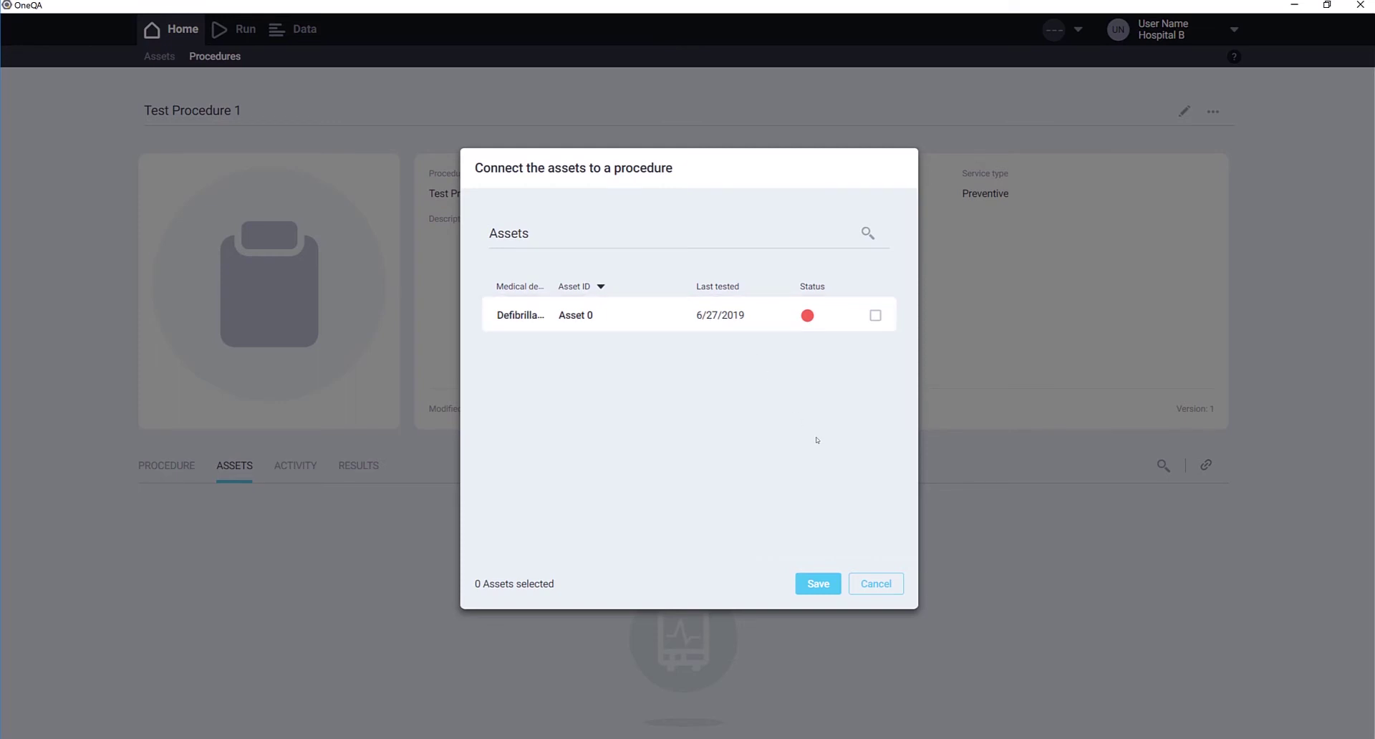
click(895, 591)
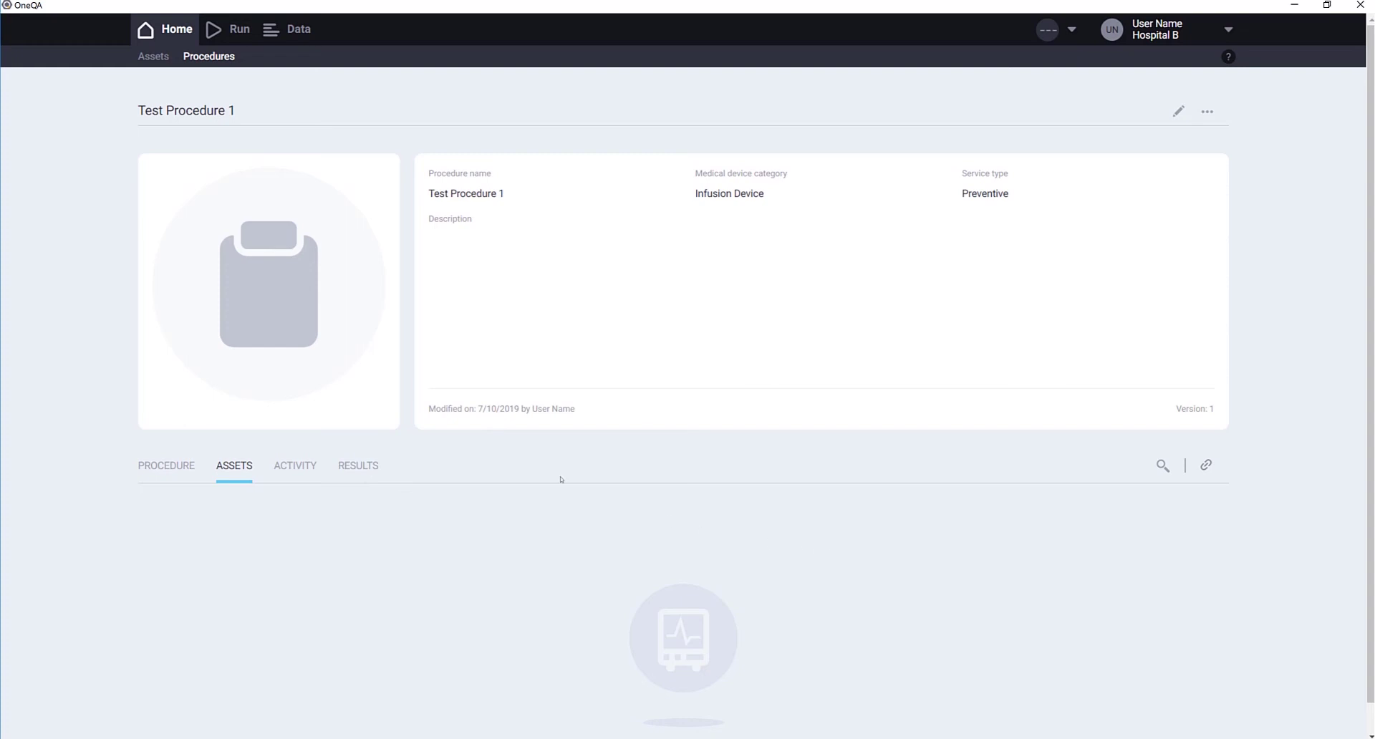
Copy the 60601-1 (2nd Ed.) Defibrillator example procedure from the Procedures list.
click(205, 57)
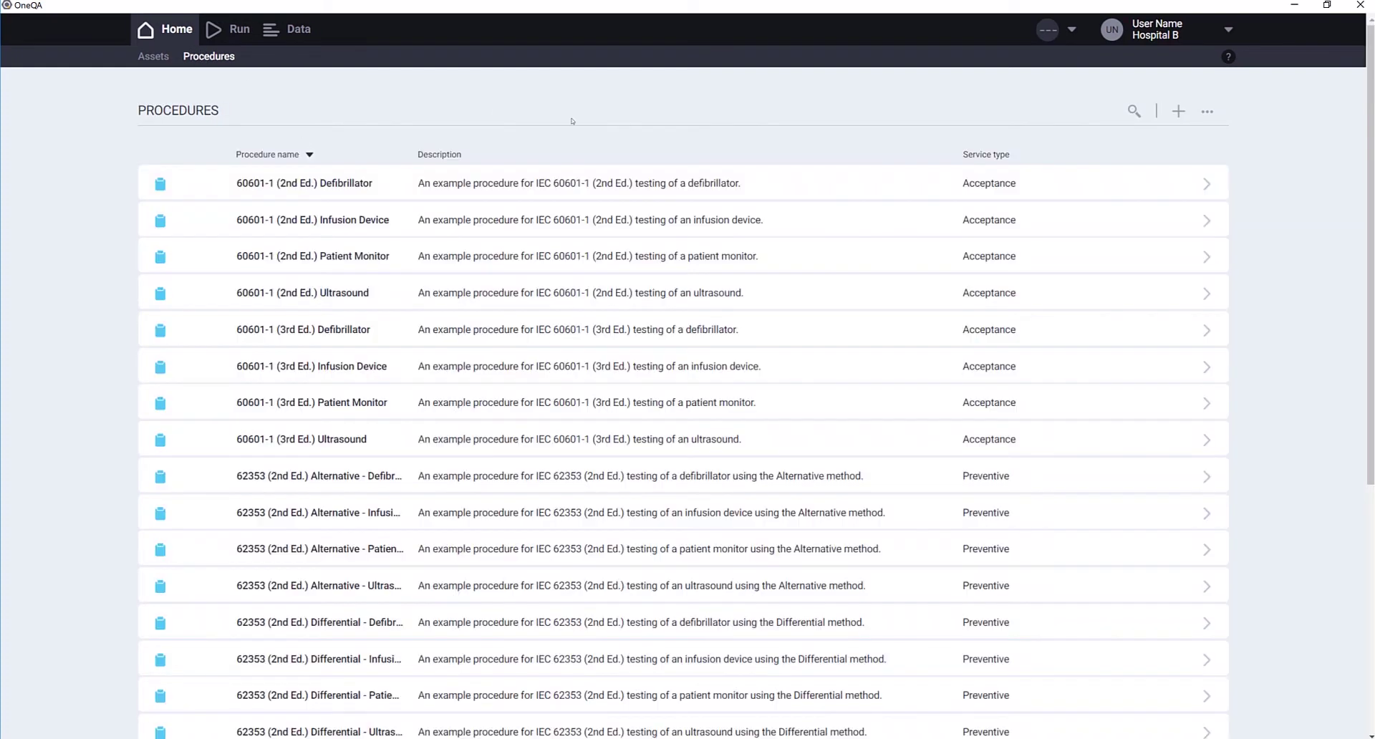
click(785, 181)
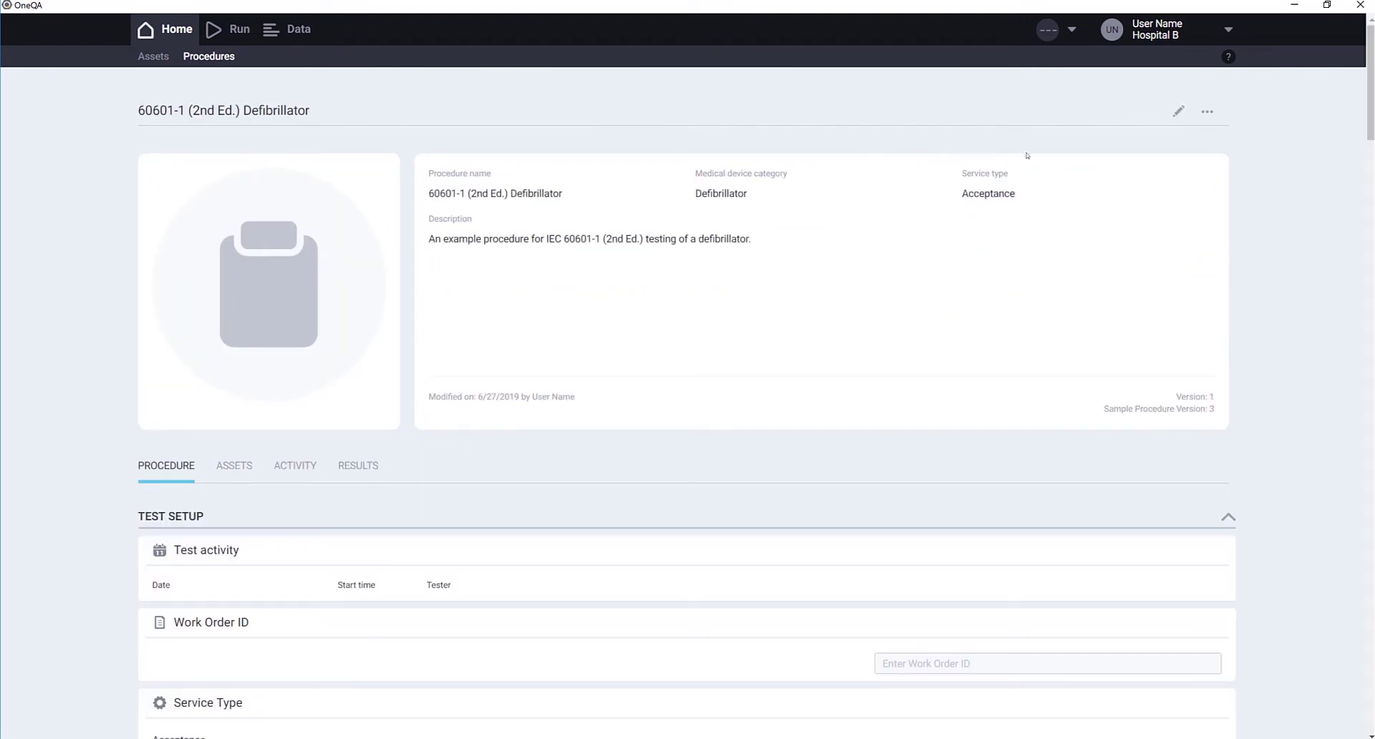
click(1207, 111)
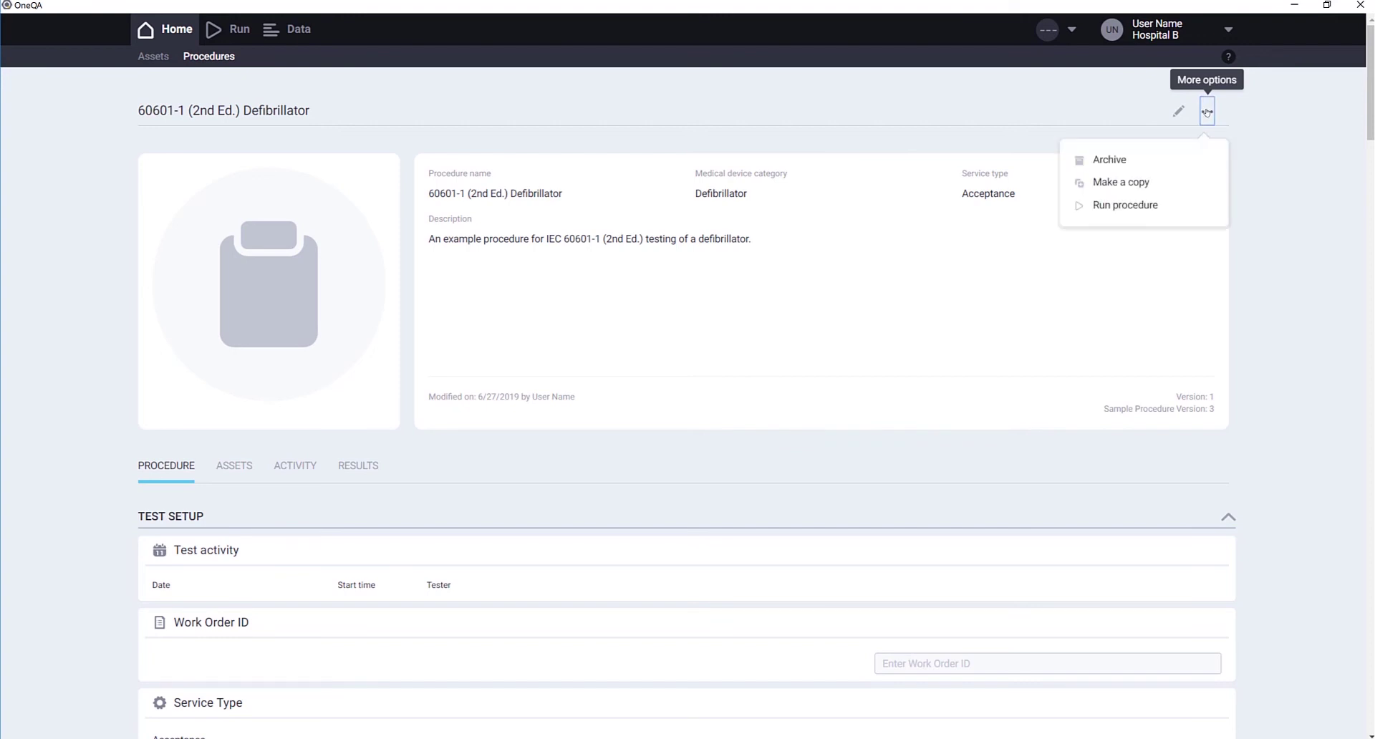
click(1141, 184)
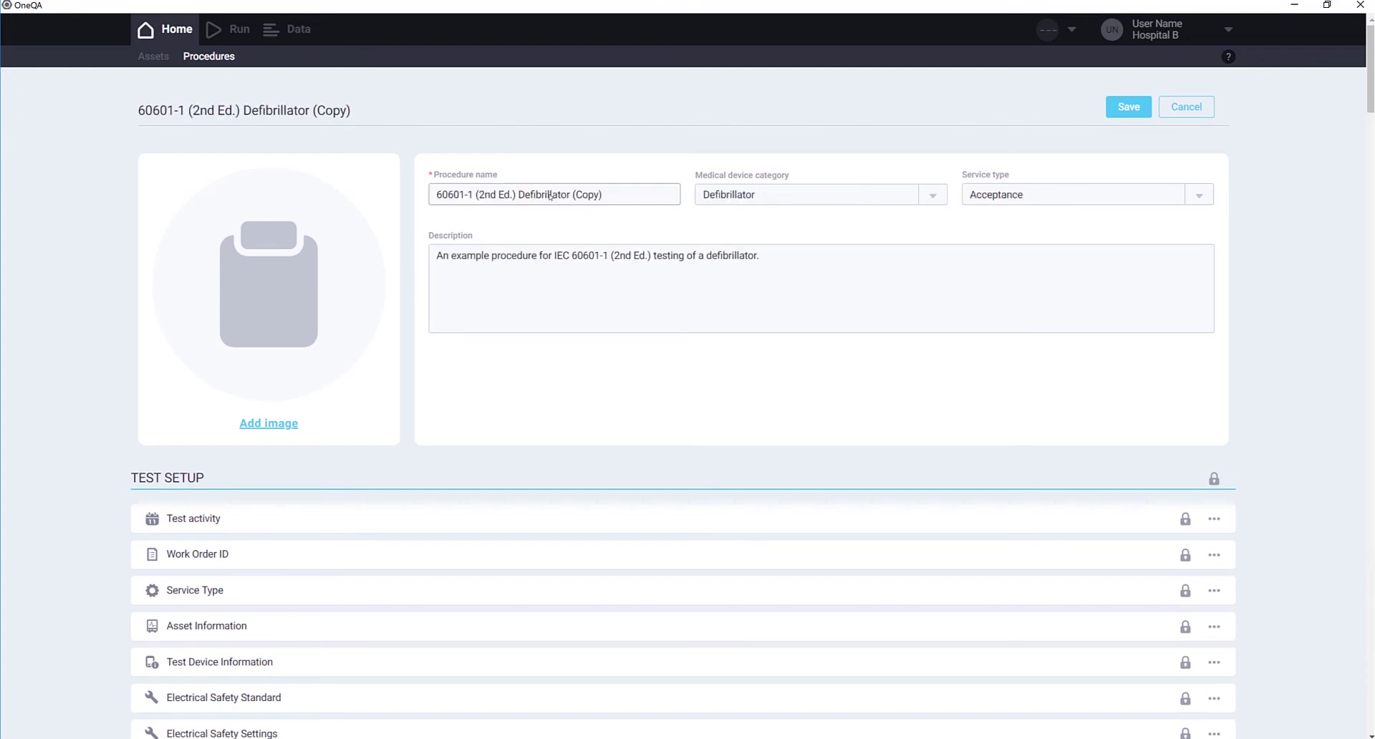
Replace the copied procedure's name with 'Test Procedure 2'.
drag(620, 200, 582, 191)
key(BackSpace)
key(BackSpace)
key(BackSpace)
key(BackSpace)
key(BackSpace)
key(BackSpace)
key(BackSpace)
key(BackSpace)
key(BackSpace)
key(BackSpace)
key(BackSpace)
key(BackSpace)
key(BackSpace)
key(BackSpace)
key(BackSpace)
key(BackSpace)
key(BackSpace)
key(BackSpace)
key(BackSpace)
key(BackSpace)
key(BackSpace)
key(BackSpace)
key(BackSpace)
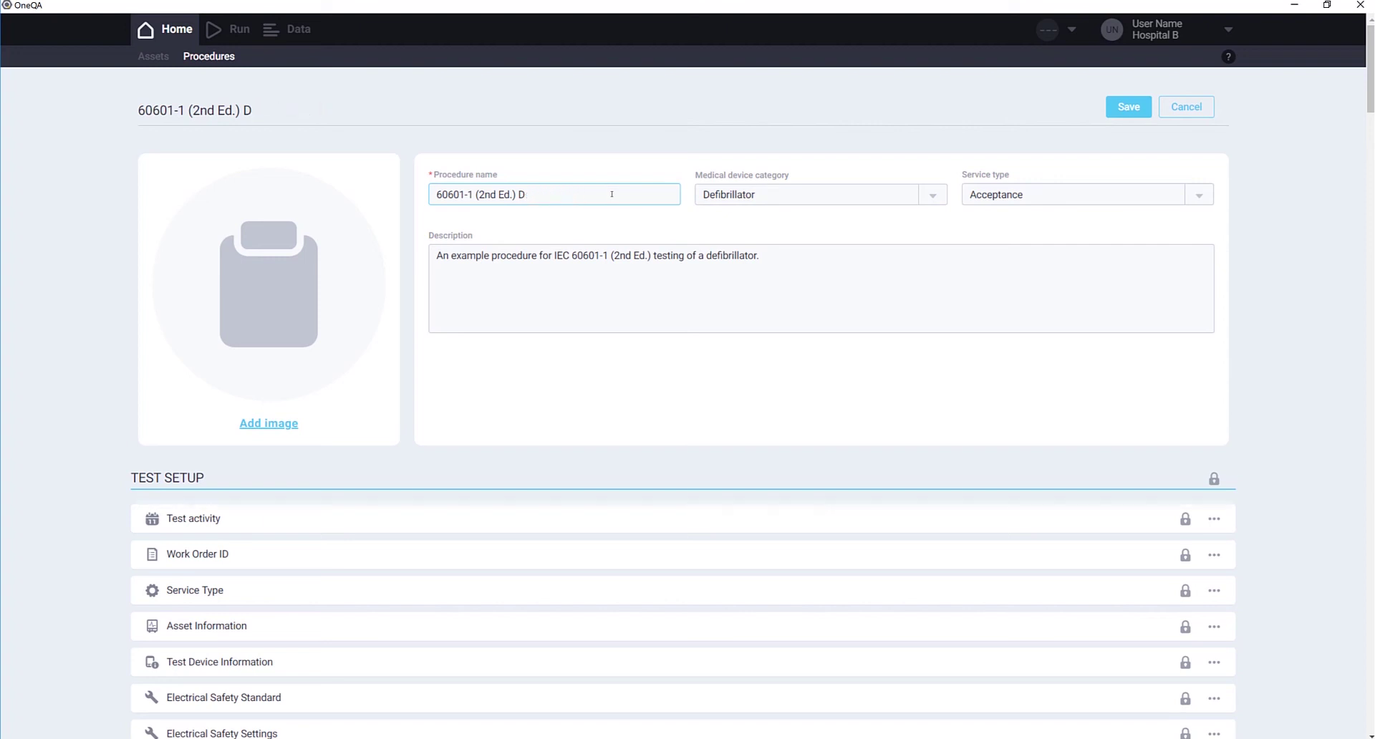
text(Test Procedur)
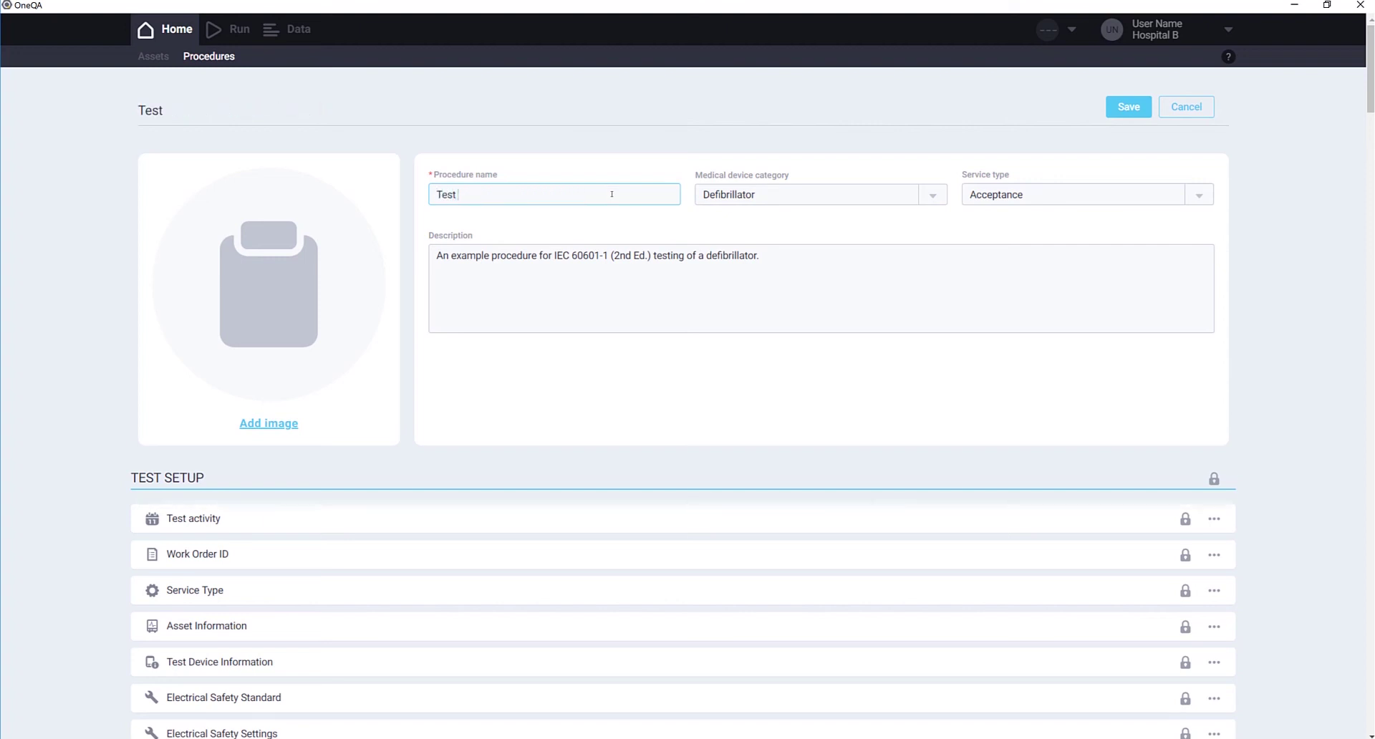
text(e 2)
Scroll down through the tests carried over from the Defibrillator procedure.
scroll(1024, 463, down, 10)
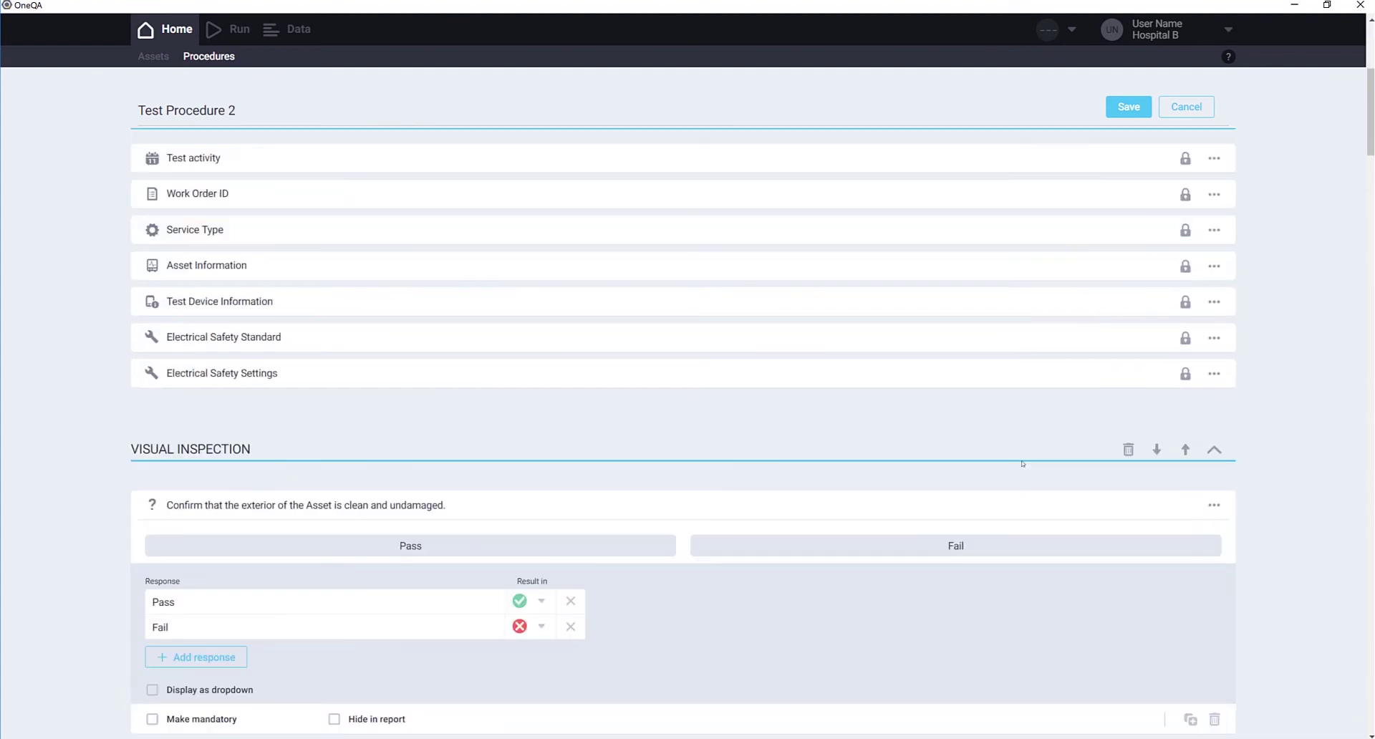
scroll(1023, 462, down, 20)
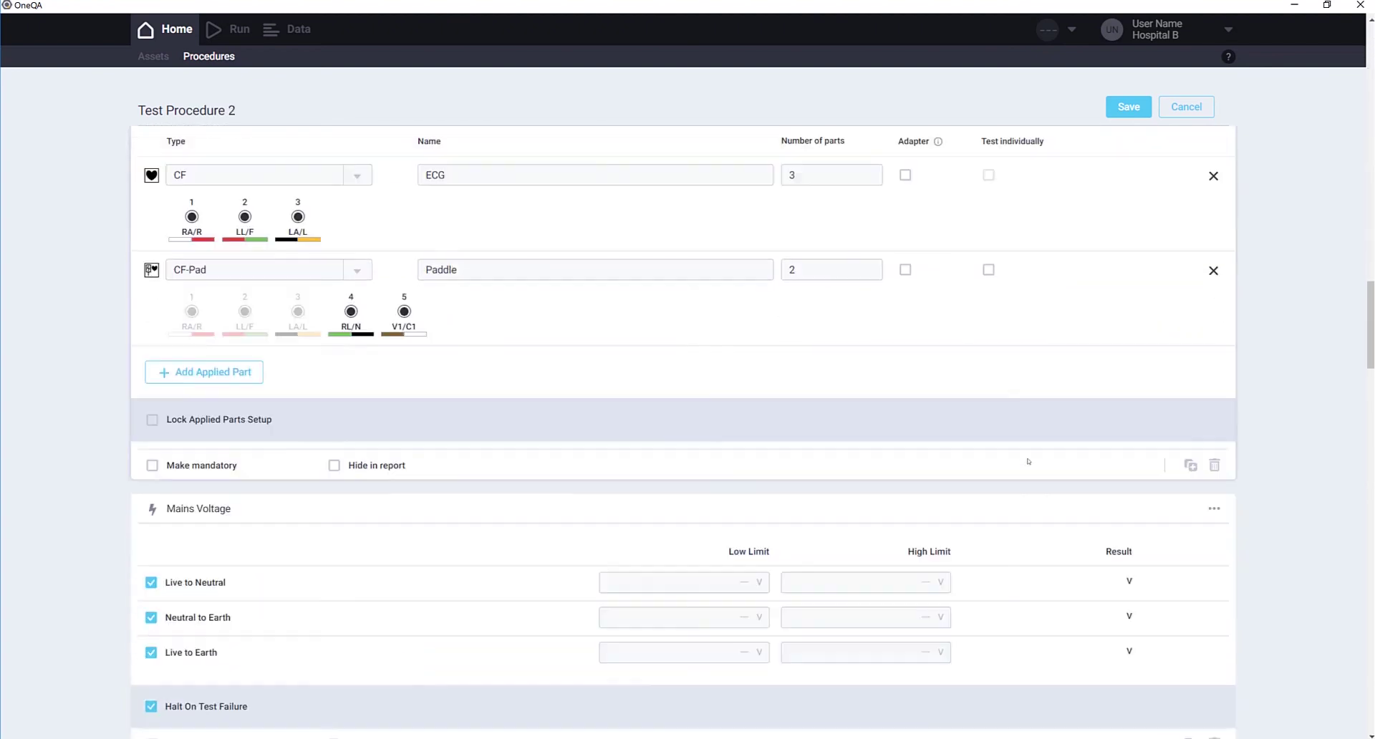
scroll(1027, 468, down, 20)
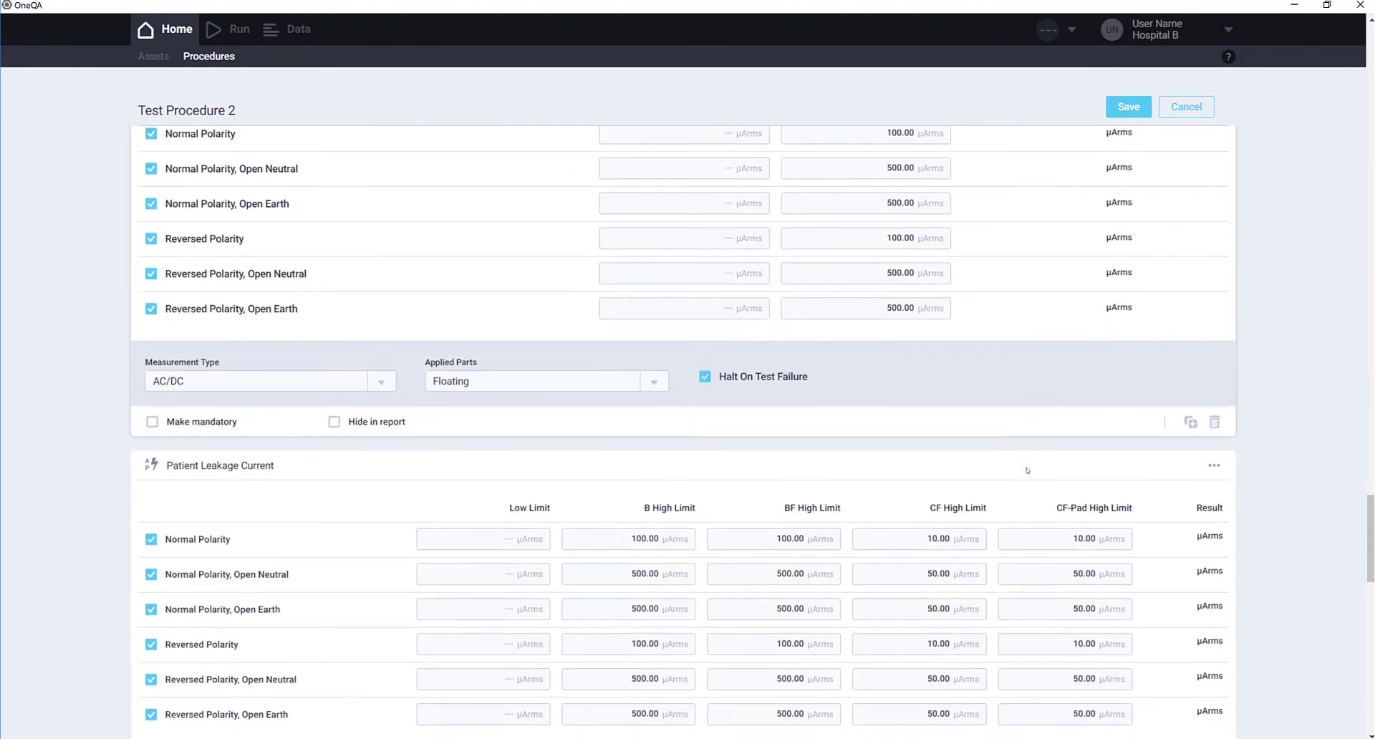